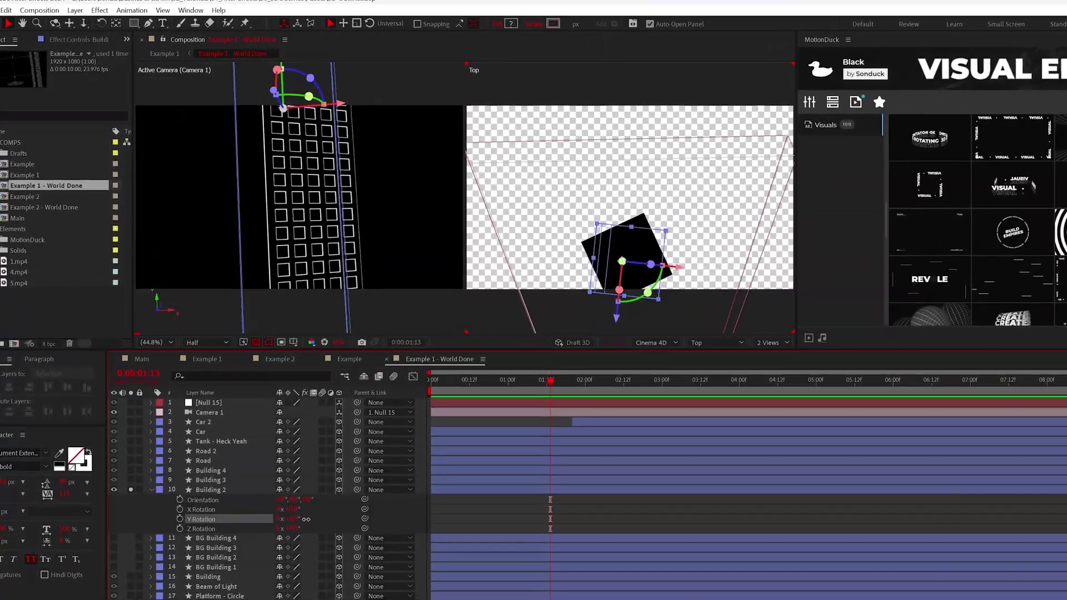
Rotate the Building 2 layer around its Y axis in the Example 1 - World Done composition.
{"action": "left_click_drag", "start_coordinate": [327, 534], "coordinate": [356, 538]}
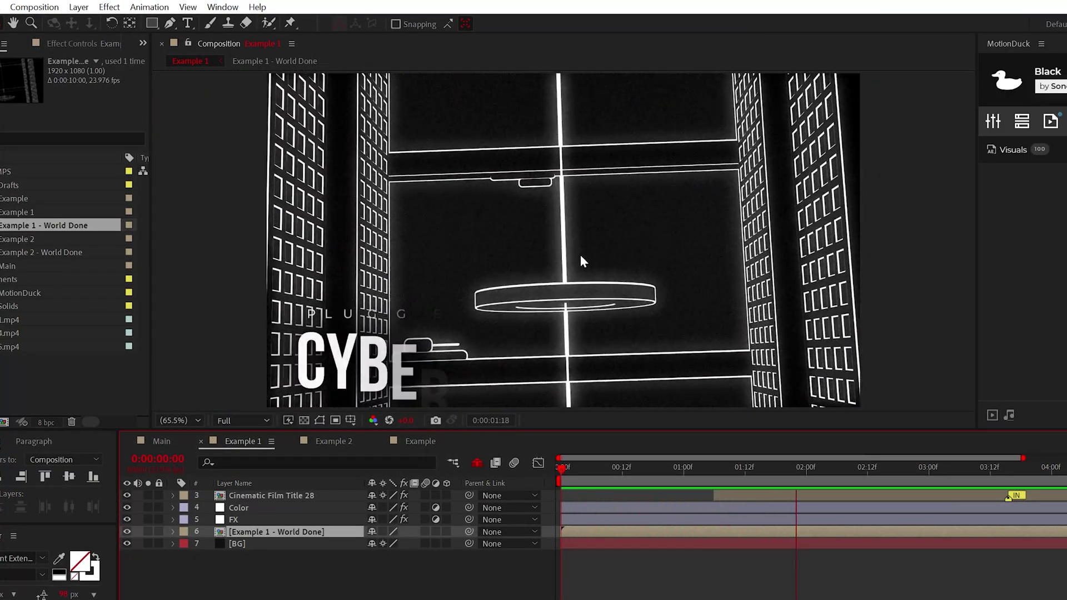
Open the Main composition and set its 3D renderer to Cinema 4D in the composition settings.
{"action": "left_click", "coordinate": [858, 473]}
{"action": "left_click", "coordinate": [162, 441]}
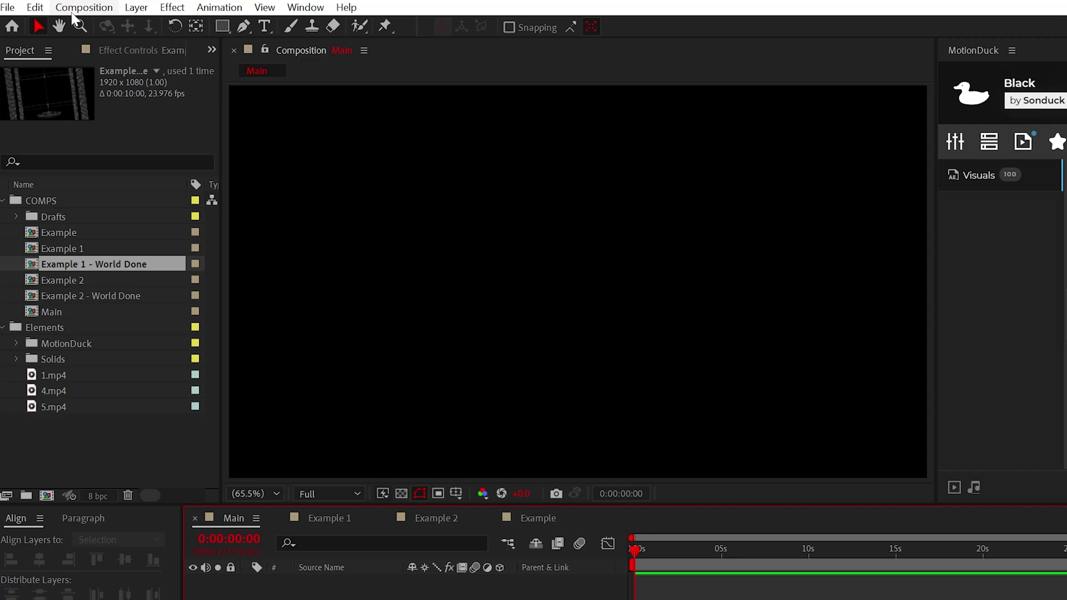
{"action": "left_click", "coordinate": [34, 7]}
{"action": "left_click", "coordinate": [66, 44]}
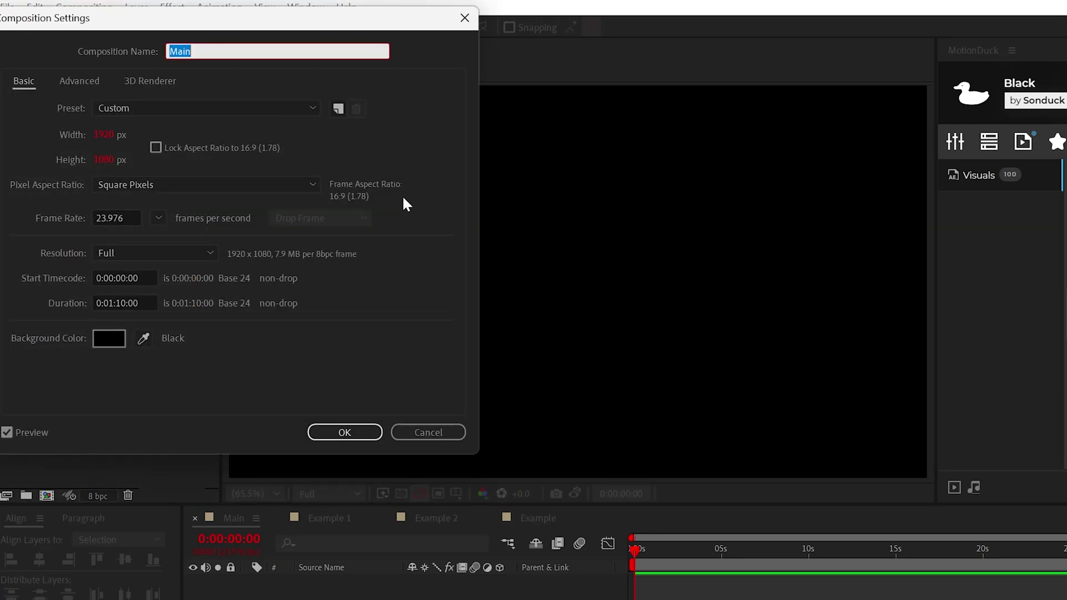
{"action": "left_click", "coordinate": [163, 84]}
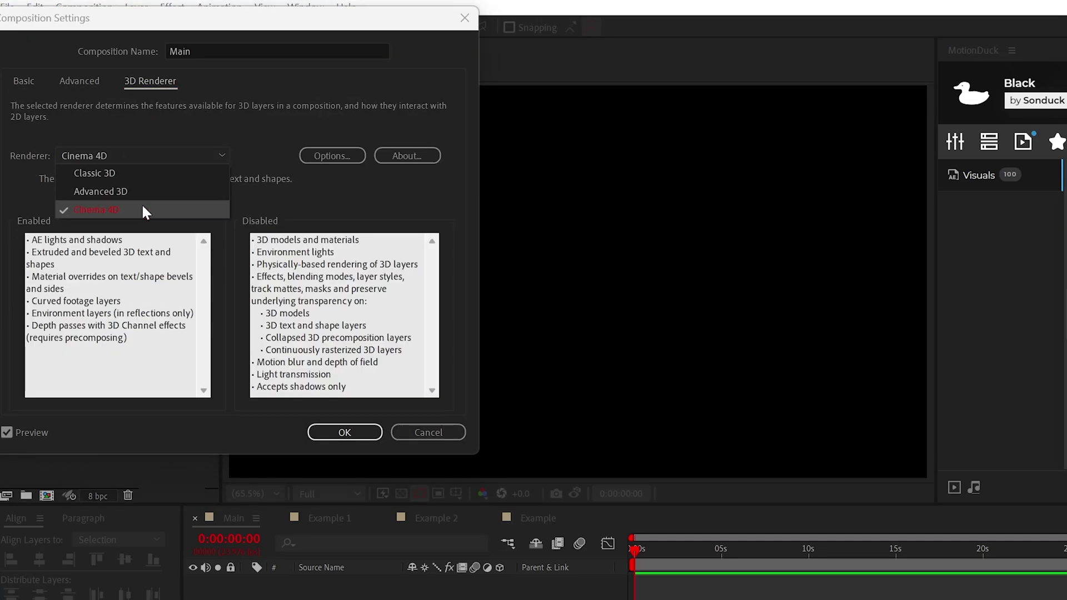
{"action": "left_click", "coordinate": [158, 212]}
{"action": "left_click", "coordinate": [341, 434]}
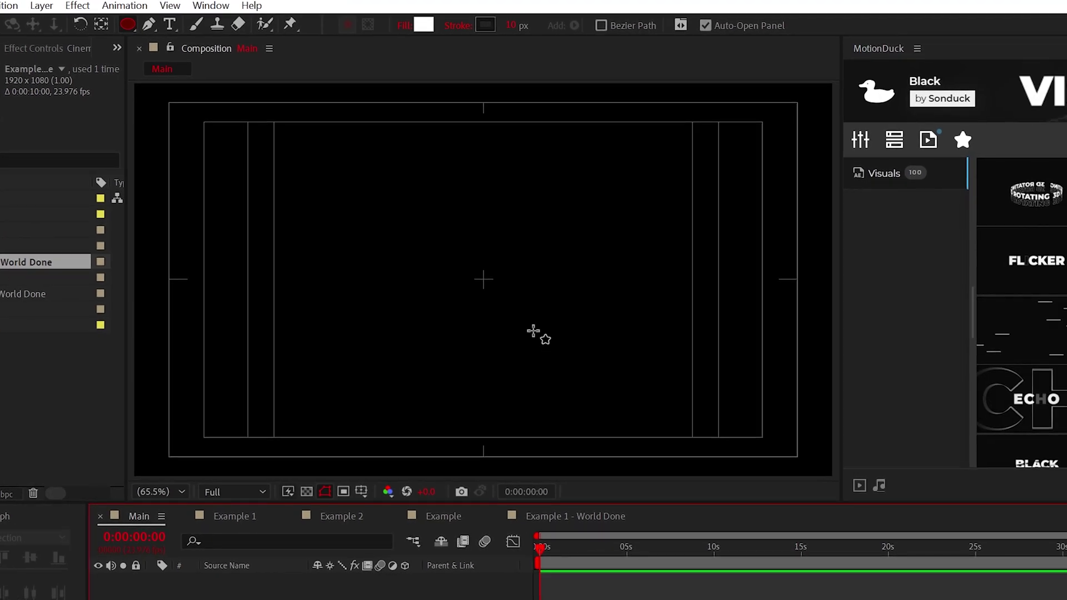
Draw a large circle outward from the centre of the frame and set its fill to None.
{"action": "mouse_move", "coordinate": [478, 278]}
{"action": "left_mouse_down"}
{"action": "mouse_move", "coordinate": [552, 324]}
{"action": "mouse_move", "coordinate": [602, 386]}
{"action": "left_mouse_up"}
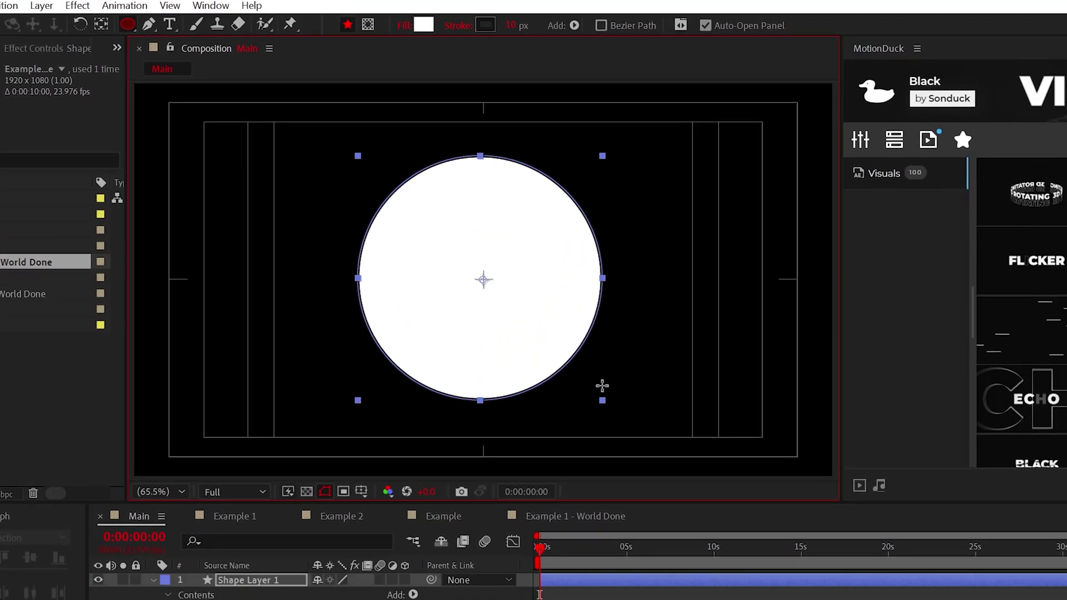
{"action": "left_click", "coordinate": [403, 25]}
{"action": "left_click", "coordinate": [393, 85]}
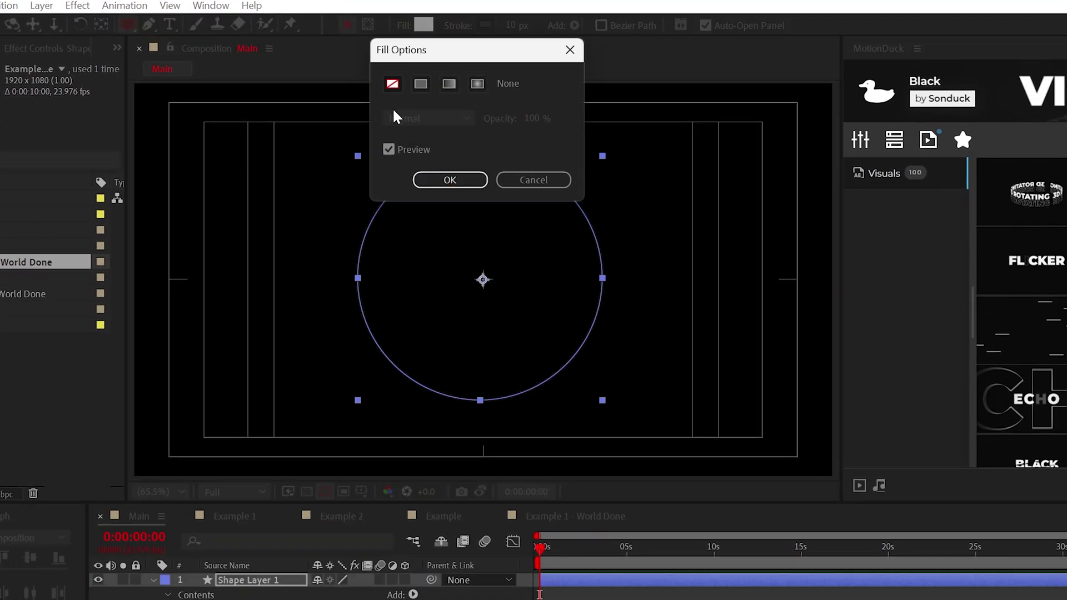
{"action": "left_click", "coordinate": [450, 179]}
Give the circle a 200 px stroke in dark grey 141414 and centre it horizontally in the composition.
{"action": "left_click", "coordinate": [510, 26]}
{"action": "type", "text": "200"}
{"action": "left_click", "coordinate": [485, 25]}
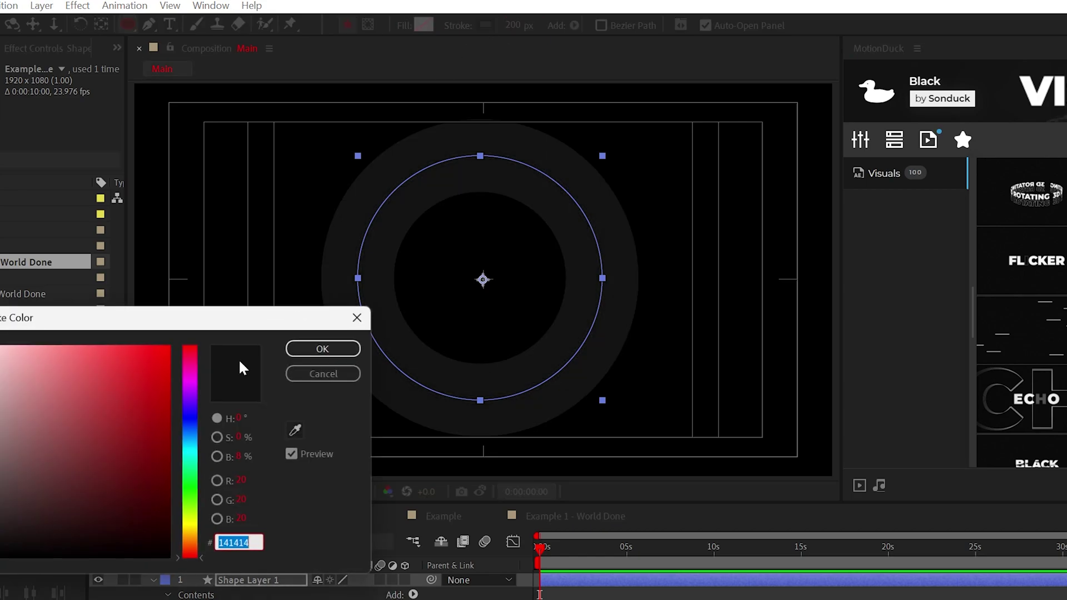
{"action": "key", "text": "Return"}
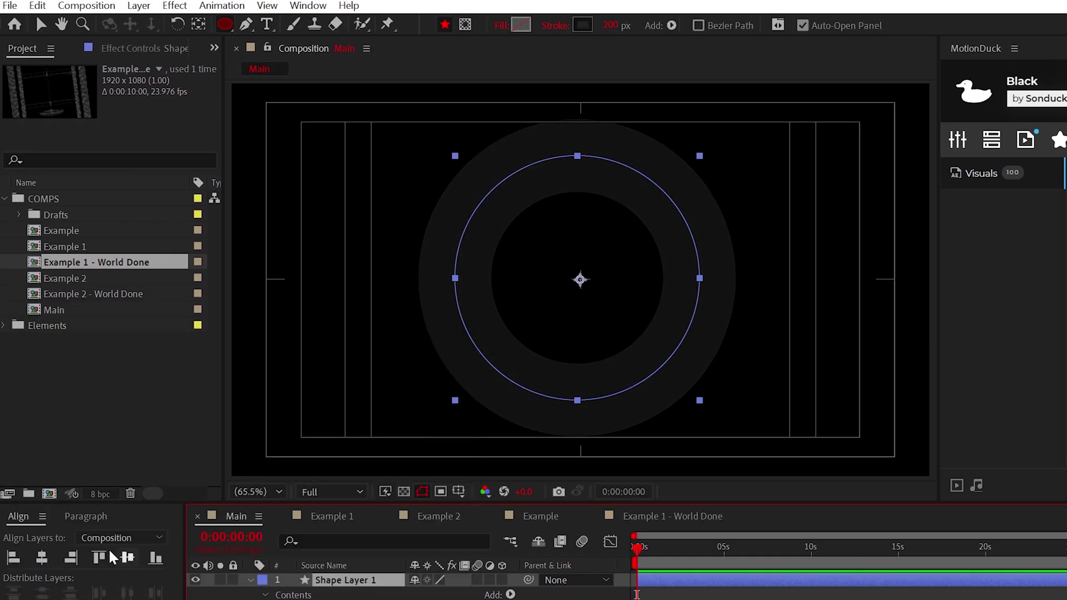
{"action": "left_click", "coordinate": [42, 558]}
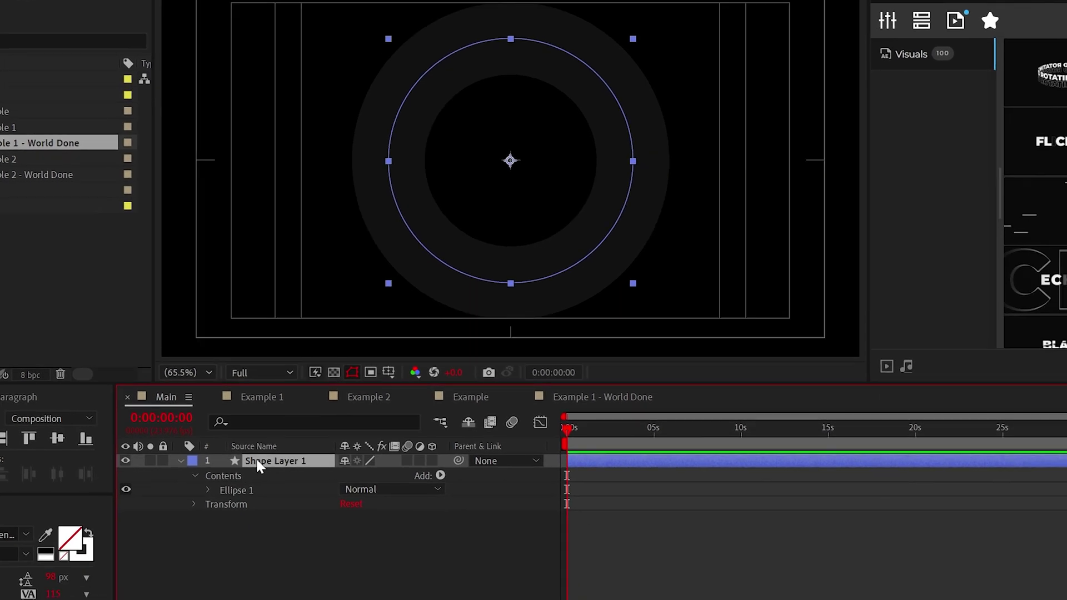
Make the ring layer 3D and set its extrusion depth to 35.
{"action": "key", "text": "u"}
{"action": "left_click", "coordinate": [538, 590]}
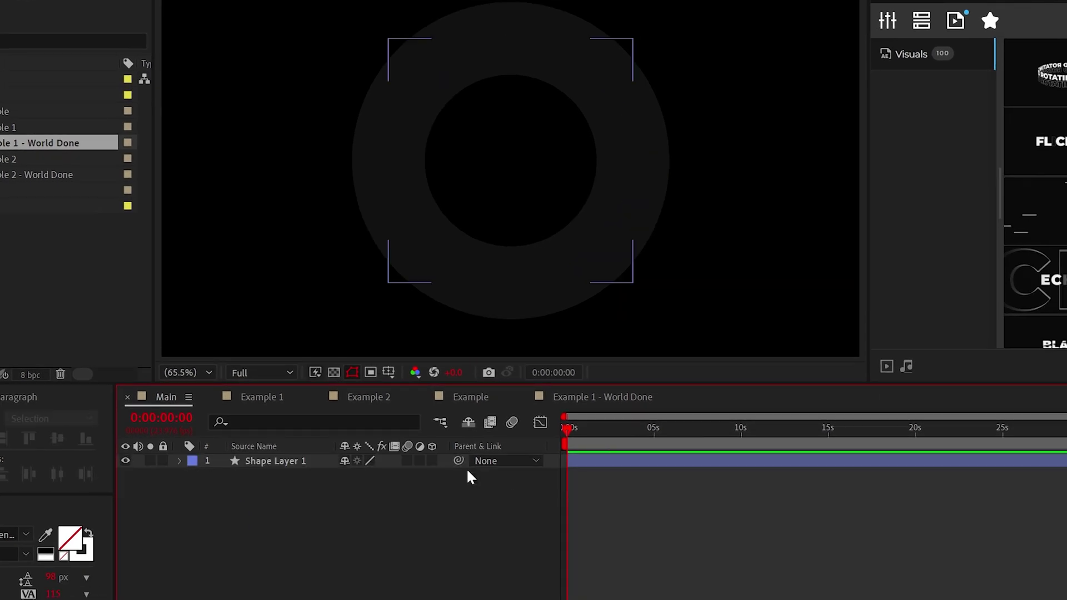
{"action": "left_click", "coordinate": [176, 464]}
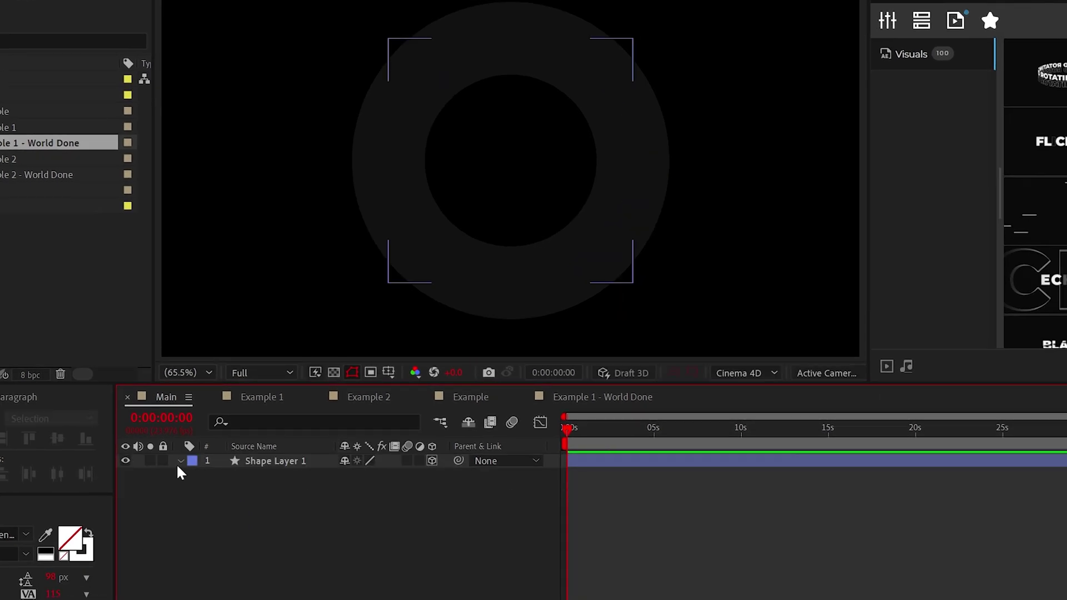
{"action": "left_click", "coordinate": [178, 461]}
{"action": "left_click", "coordinate": [195, 517]}
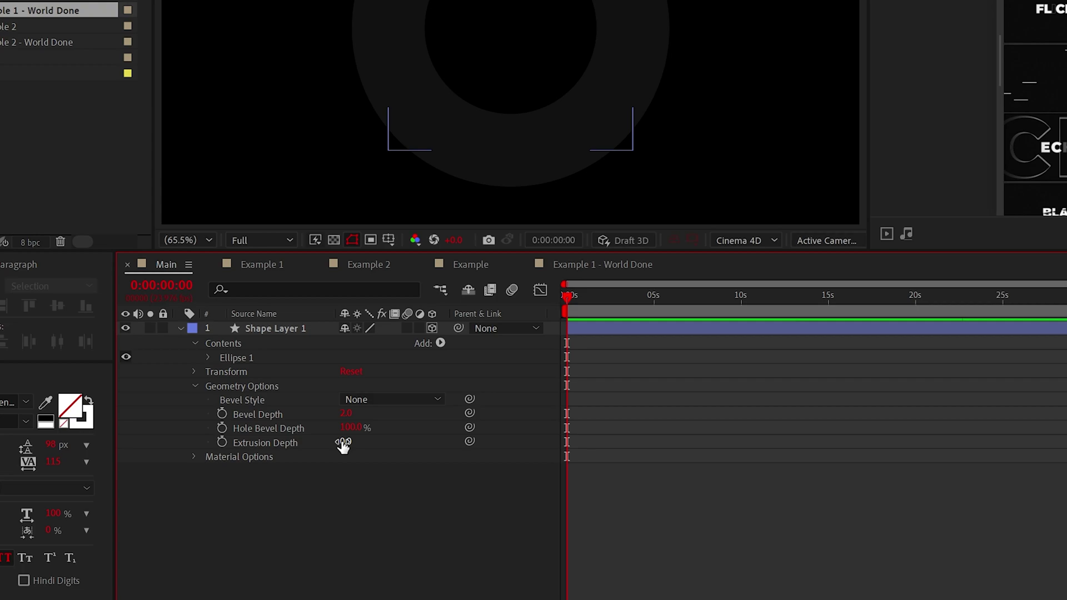
{"action": "type", "text": "35"}
{"action": "key", "text": "Return"}
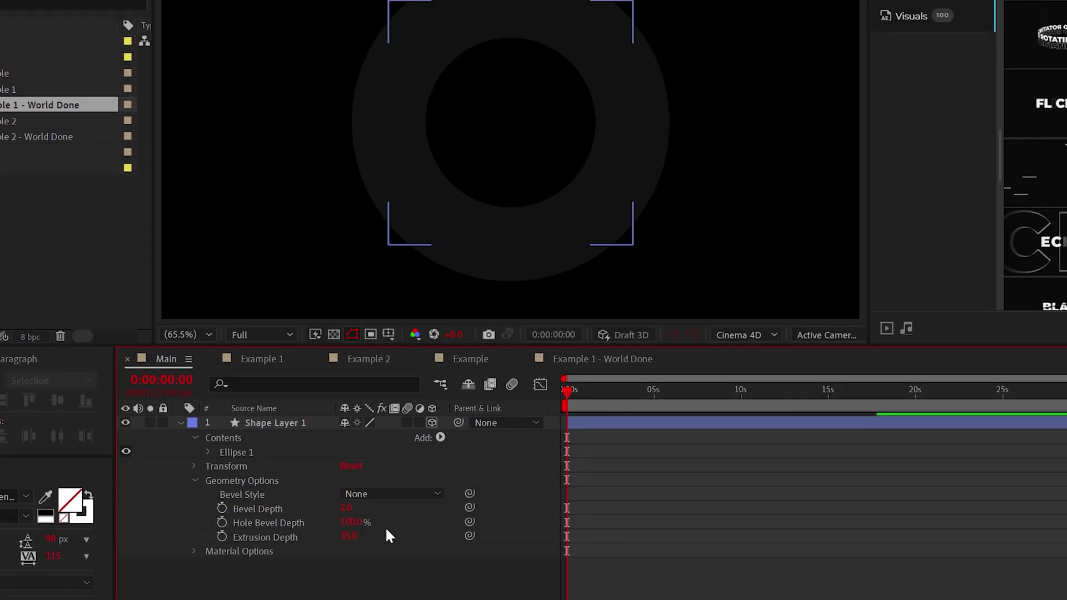
Set the ring's X rotation to 90° and show the transparency grid behind it.
{"action": "left_click", "coordinate": [194, 477]}
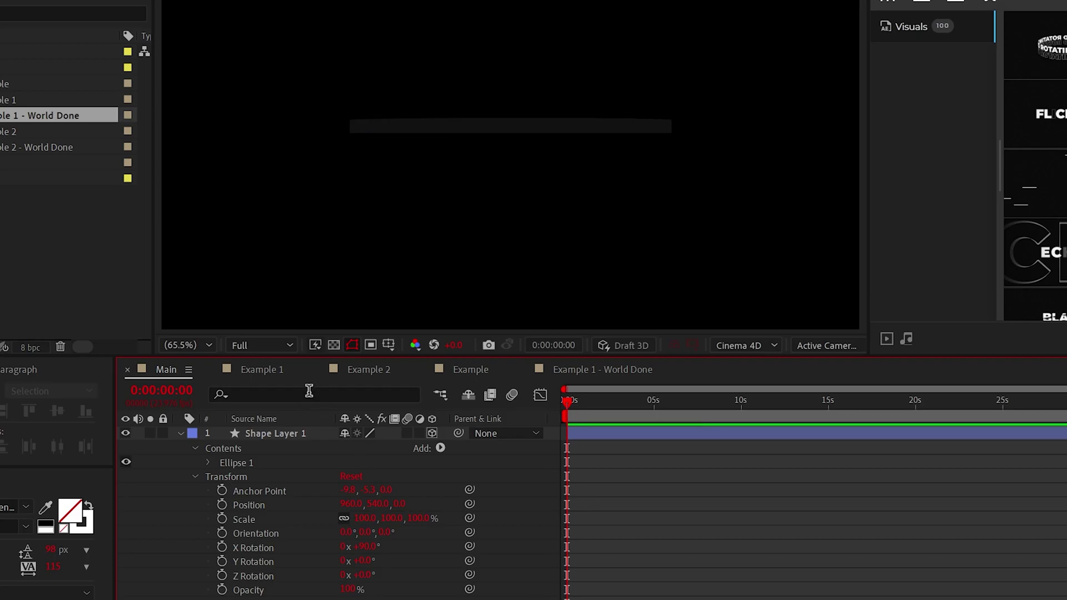
{"action": "left_click", "coordinate": [333, 345]}
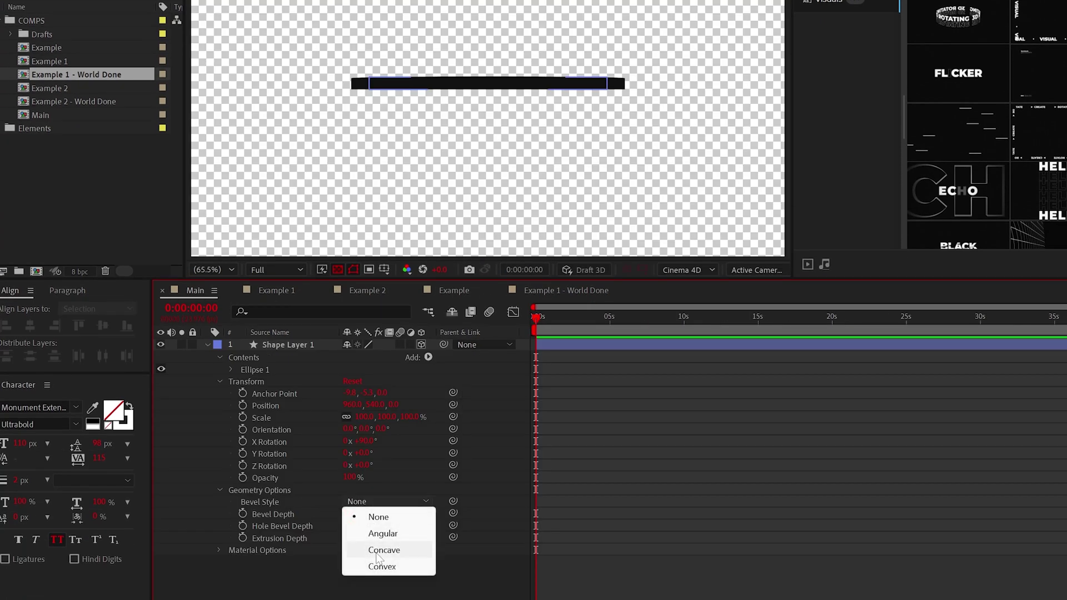
Set the ring's bevel style to Convex and change its bevel depth.
{"action": "left_click", "coordinate": [383, 567]}
{"action": "left_click", "coordinate": [348, 515]}
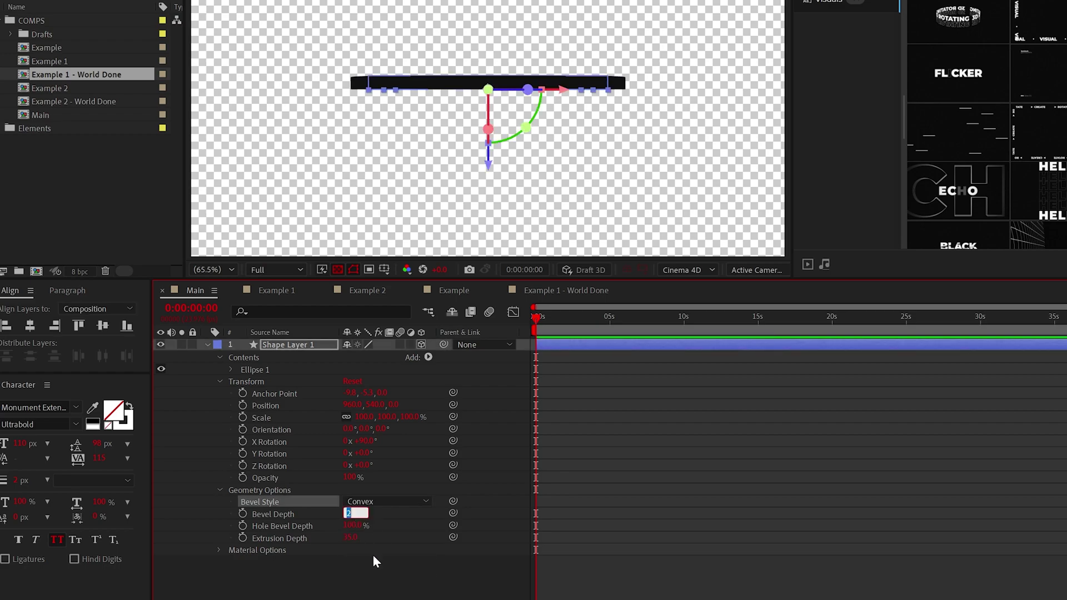
{"action": "left_click", "coordinate": [378, 576]}
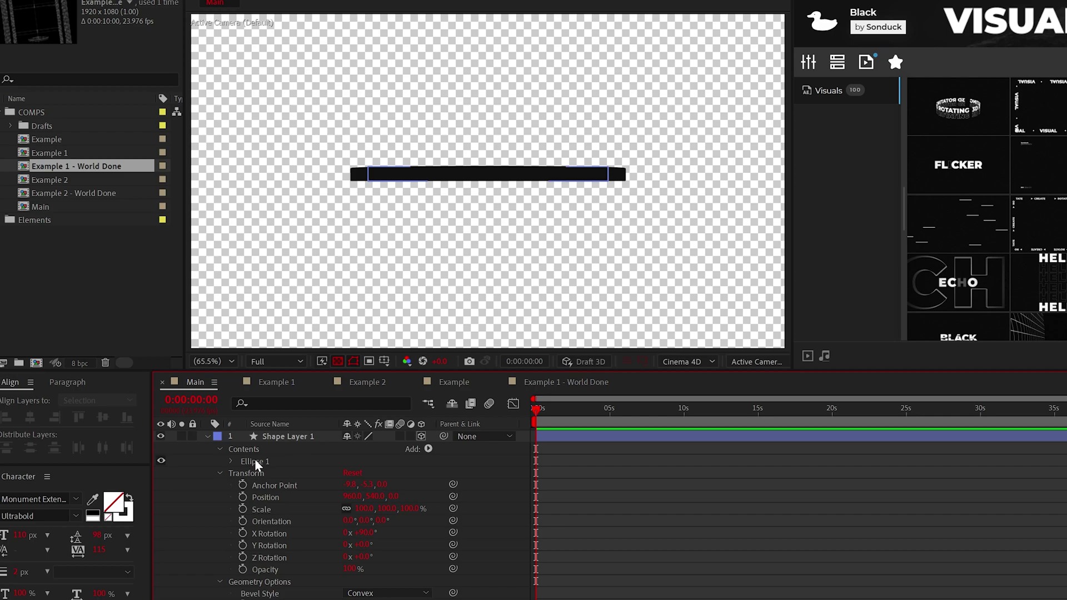
Add a bevel color property to the Ellipse 1 group and set it to white FFFFFF.
{"action": "left_click", "coordinate": [255, 462]}
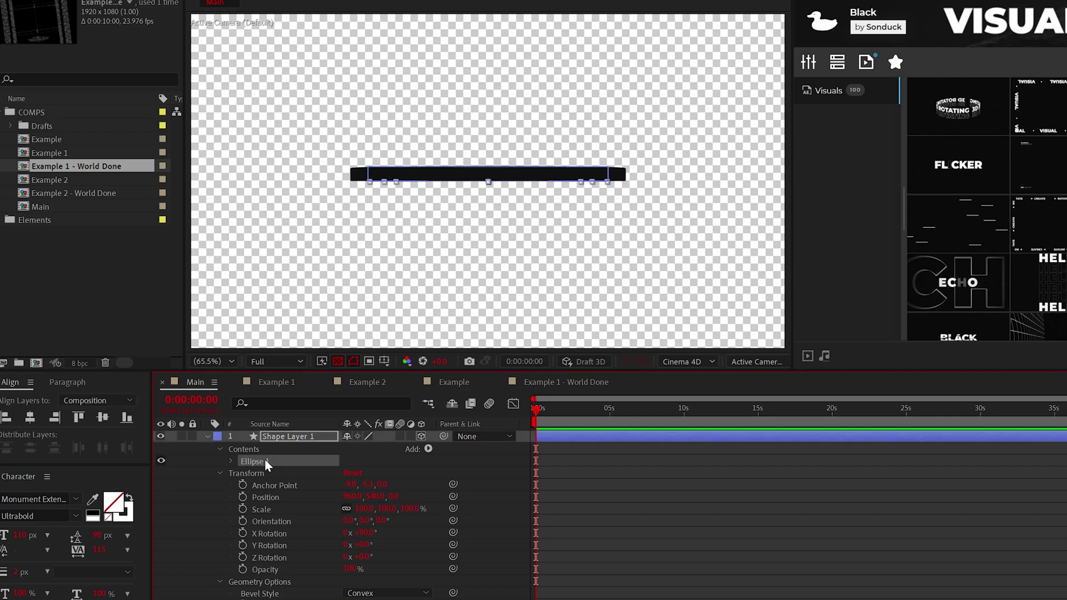
{"action": "left_click", "coordinate": [427, 448]}
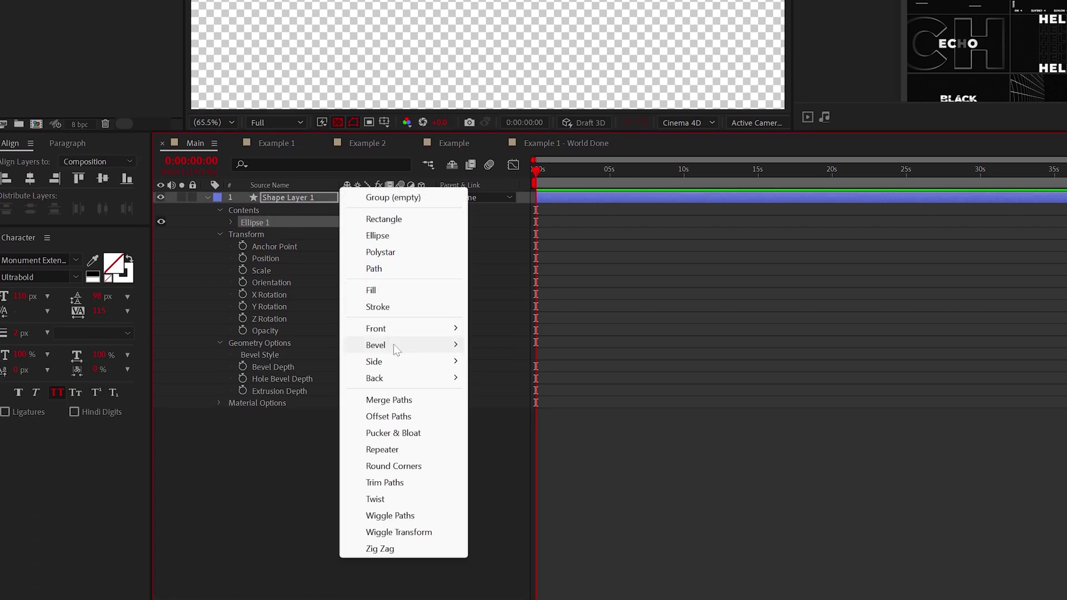
{"action": "mouse_move", "coordinate": [393, 345]}
{"action": "left_click", "coordinate": [519, 348]}
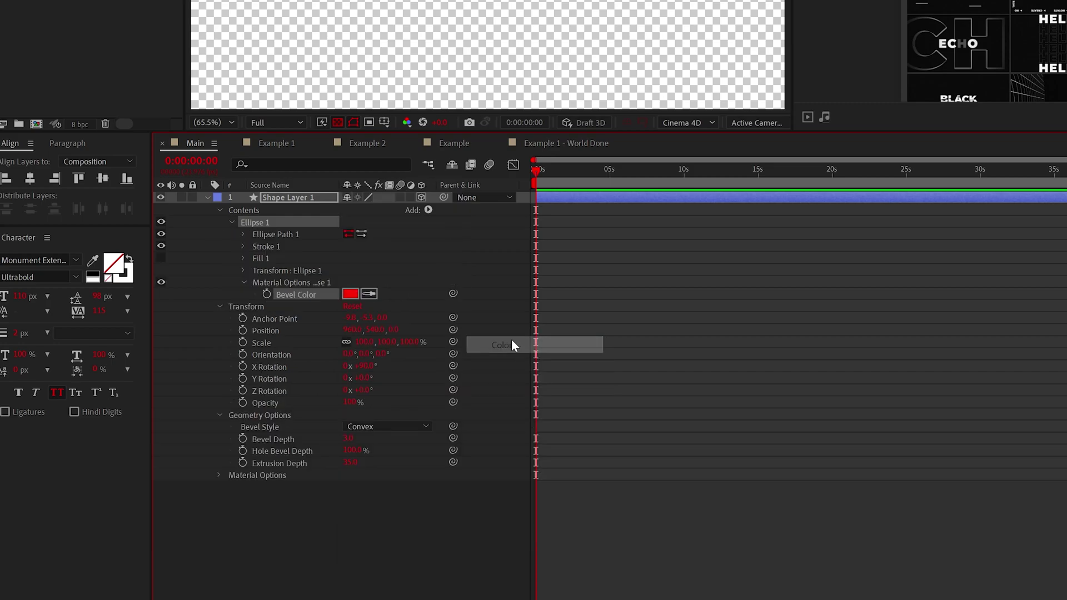
{"action": "left_click", "coordinate": [351, 437]}
{"action": "type", "text": "FFFFFF"}
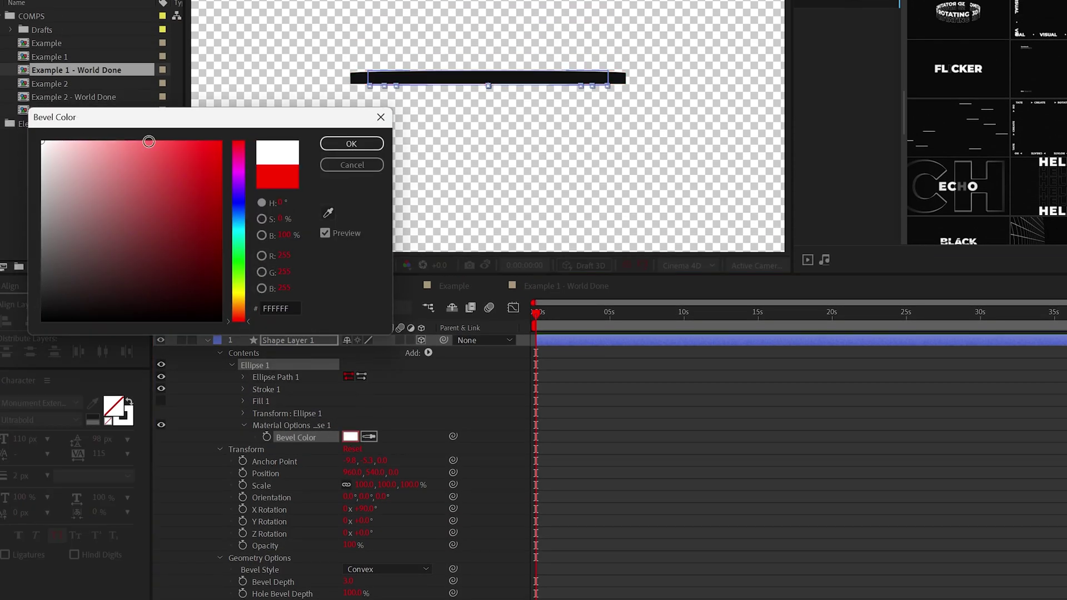
{"action": "left_click", "coordinate": [371, 146]}
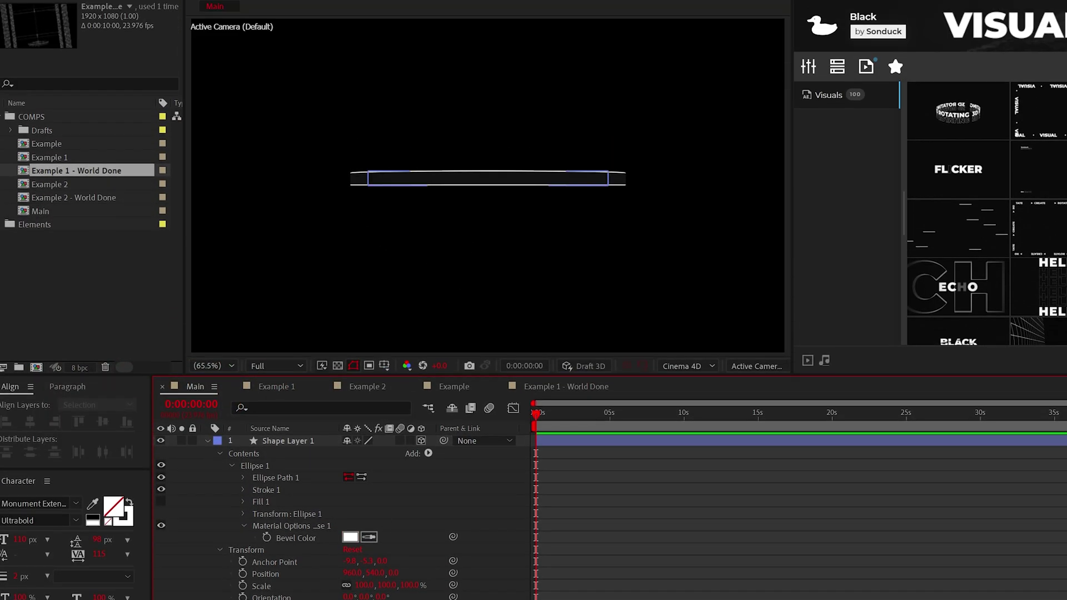
Try tilting the ring around its X axis to inspect the white bevel edges, and restore its flat orientation.
{"action": "left_click_drag", "start_coordinate": [349, 599], "coordinate": [381, 599]}
{"action": "left_click", "coordinate": [411, 277]}
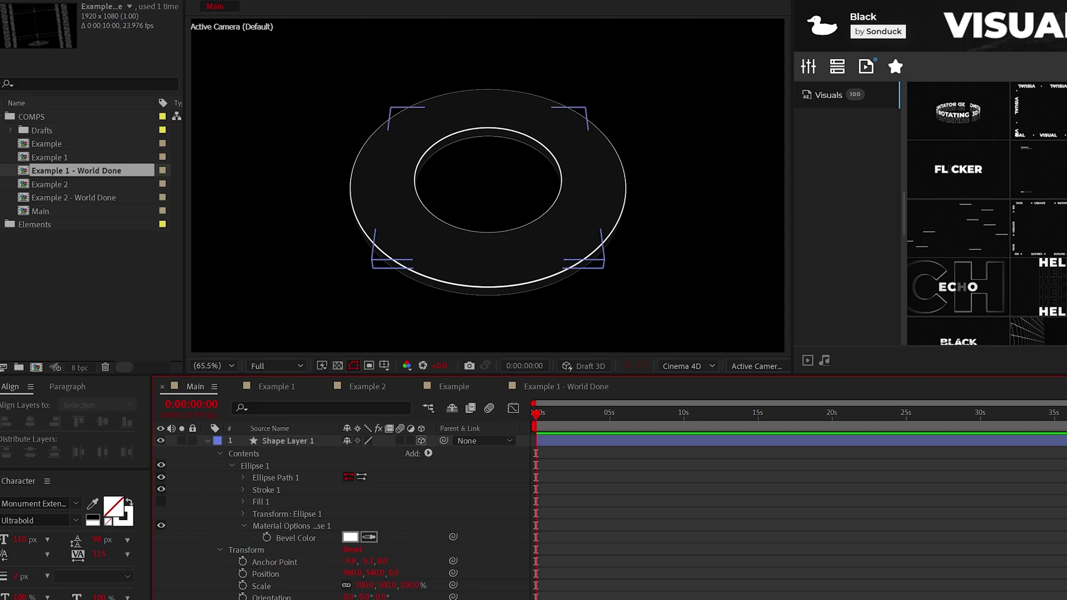
{"action": "key", "text": "ctrl+z"}
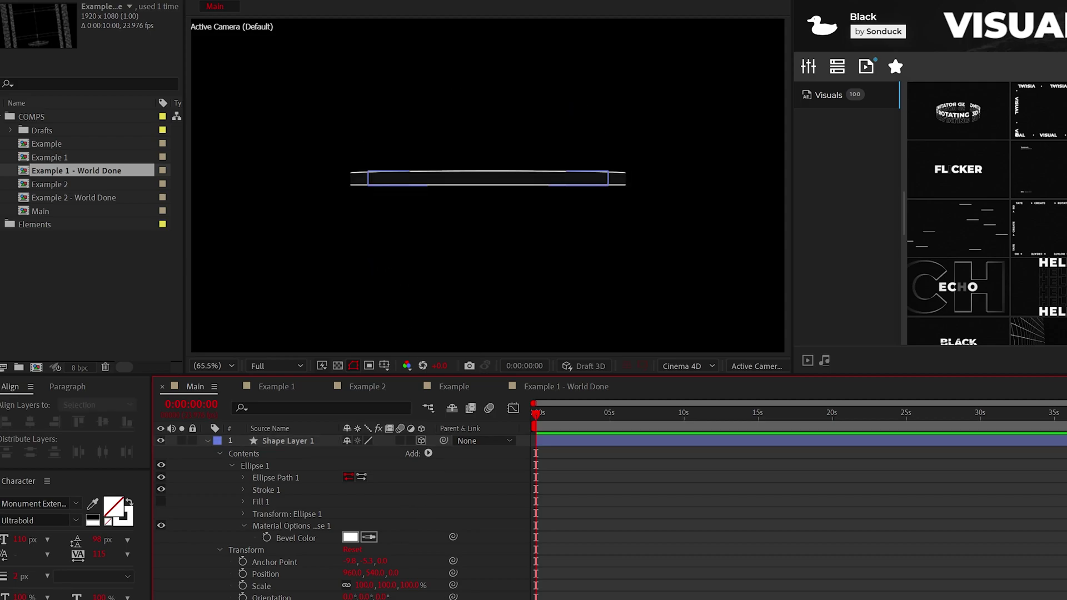
{"action": "left_click_drag", "start_coordinate": [349, 599], "coordinate": [387, 599]}
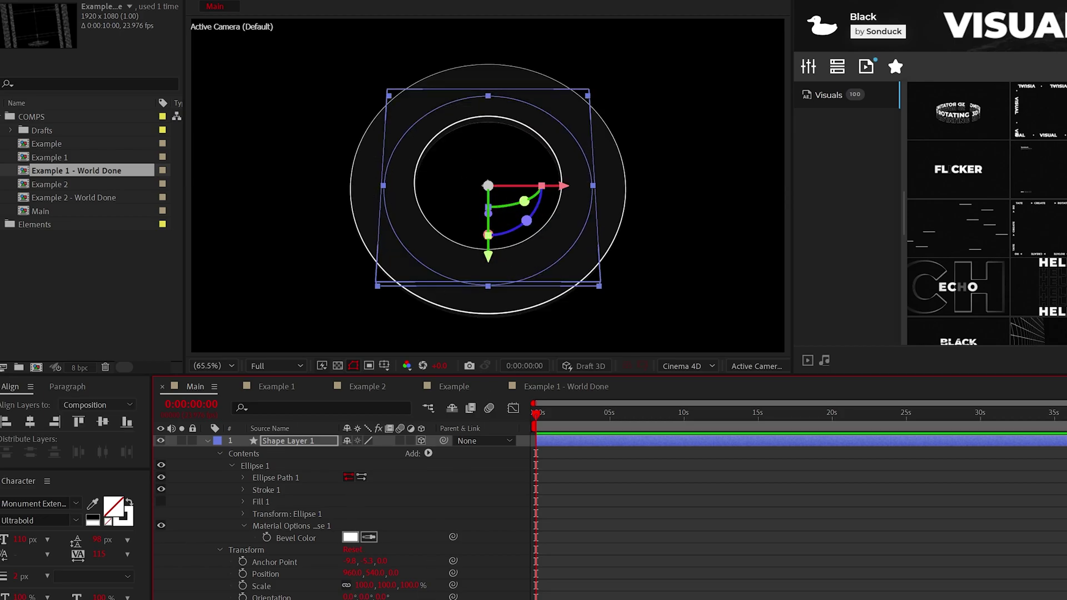
{"action": "left_click", "coordinate": [299, 546]}
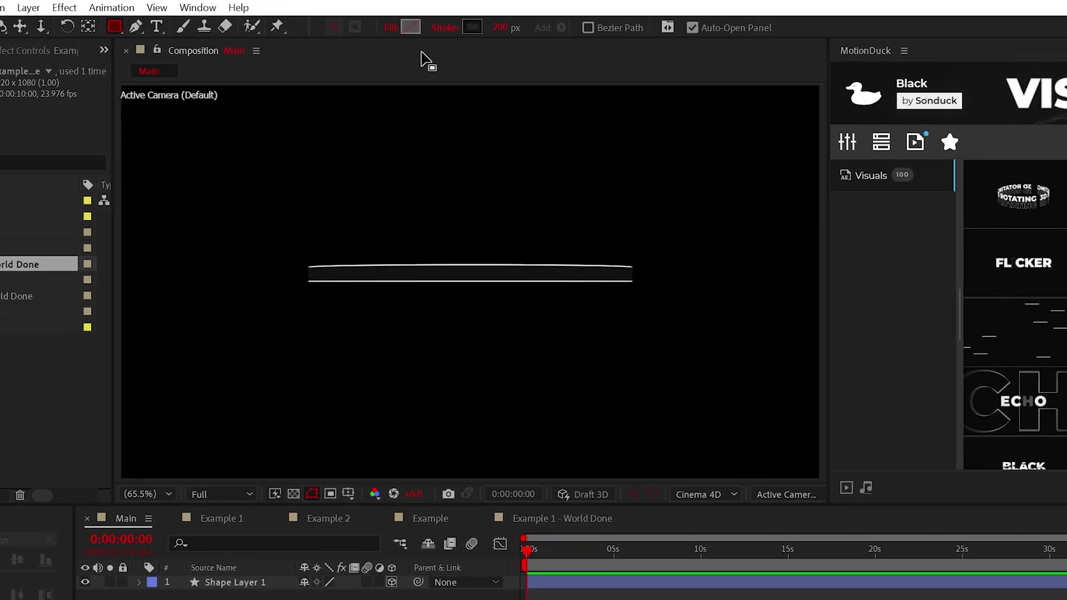
Draw a narrow vertical rectangle, taller than the frame, through the middle of the ring with a white fill and no stroke.
{"action": "left_click", "coordinate": [410, 27]}
{"action": "left_click_drag", "start_coordinate": [22, 361], "coordinate": [0, 348]}
{"action": "left_click", "coordinate": [309, 350]}
{"action": "left_click", "coordinate": [445, 27]}
{"action": "left_click", "coordinate": [378, 85]}
{"action": "left_click", "coordinate": [435, 181]}
{"action": "scroll", "coordinate": [474, 369], "scroll_direction": "down", "scroll_amount": 3}
{"action": "left_click", "coordinate": [471, 243]}
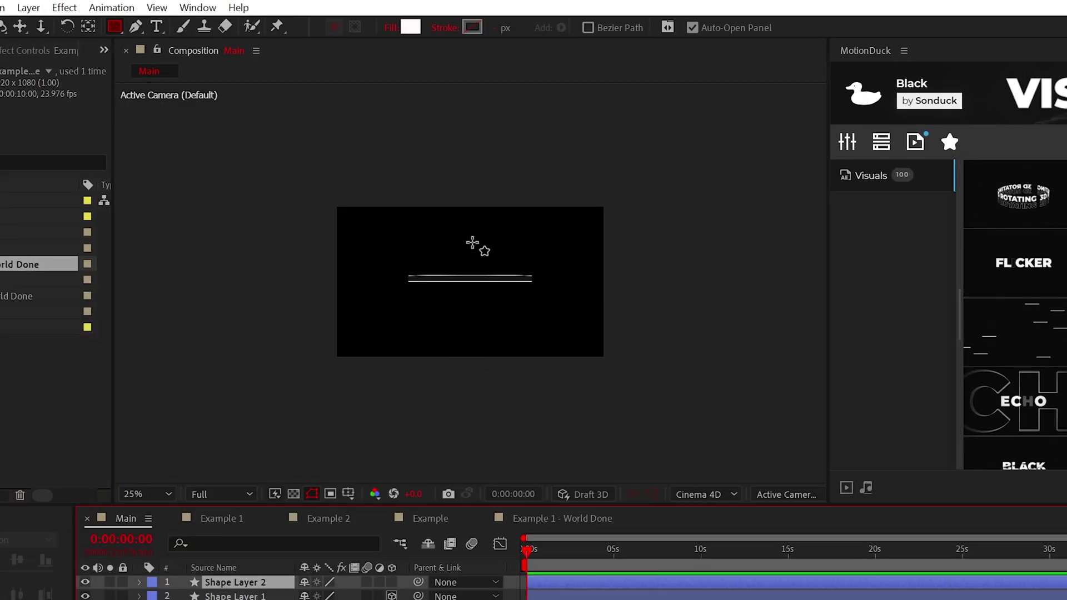
{"action": "left_click_drag", "start_coordinate": [480, 151], "coordinate": [472, 134]}
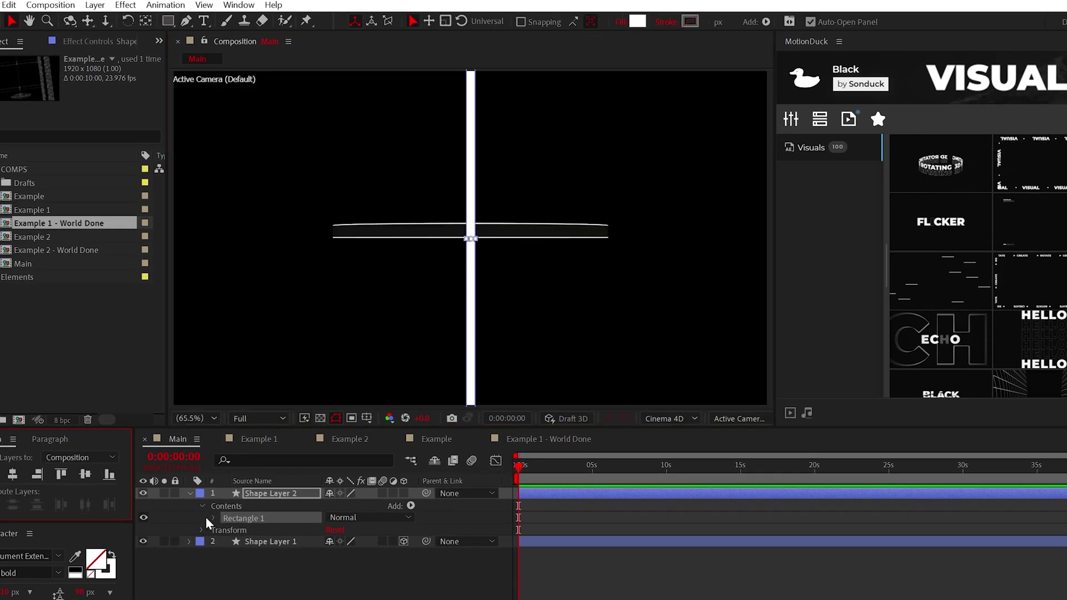
Set the vertical rectangle's width to 10 in its path size.
{"action": "left_click", "coordinate": [214, 518]}
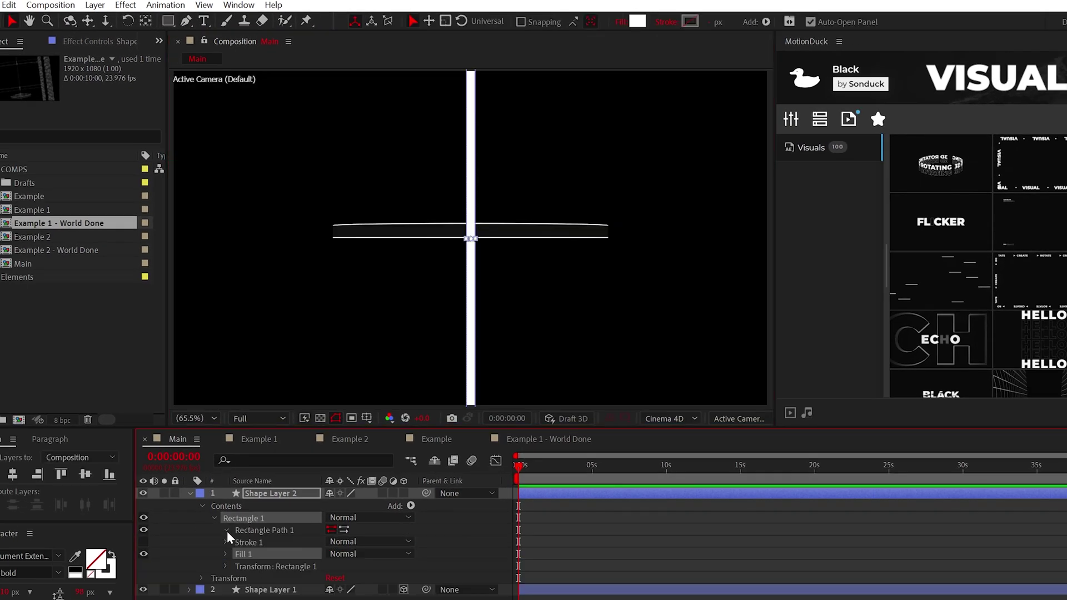
{"action": "left_click", "coordinate": [227, 530]}
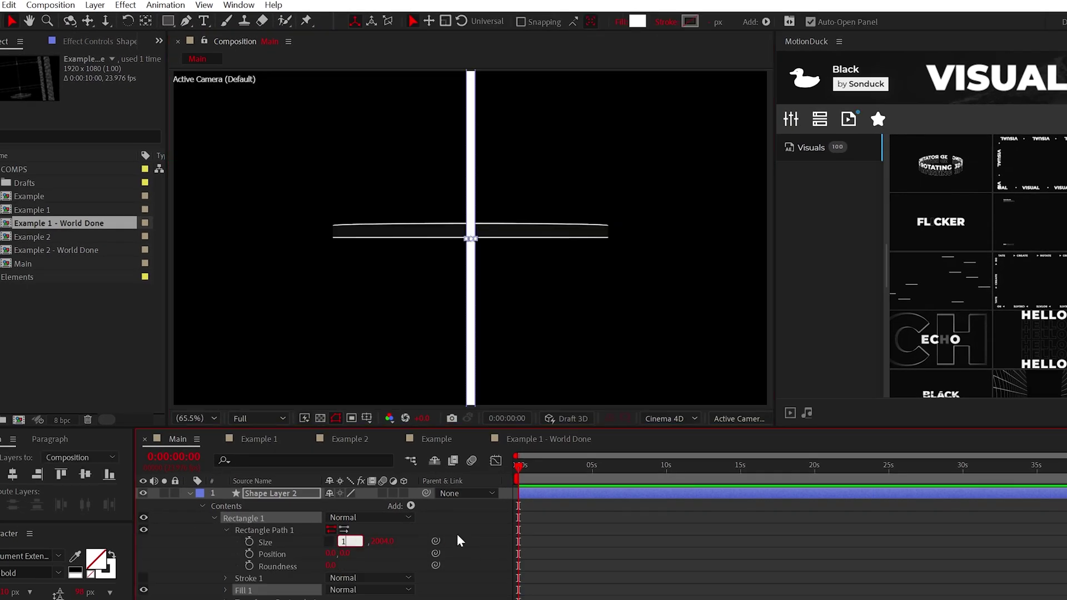
{"action": "left_click", "coordinate": [423, 537]}
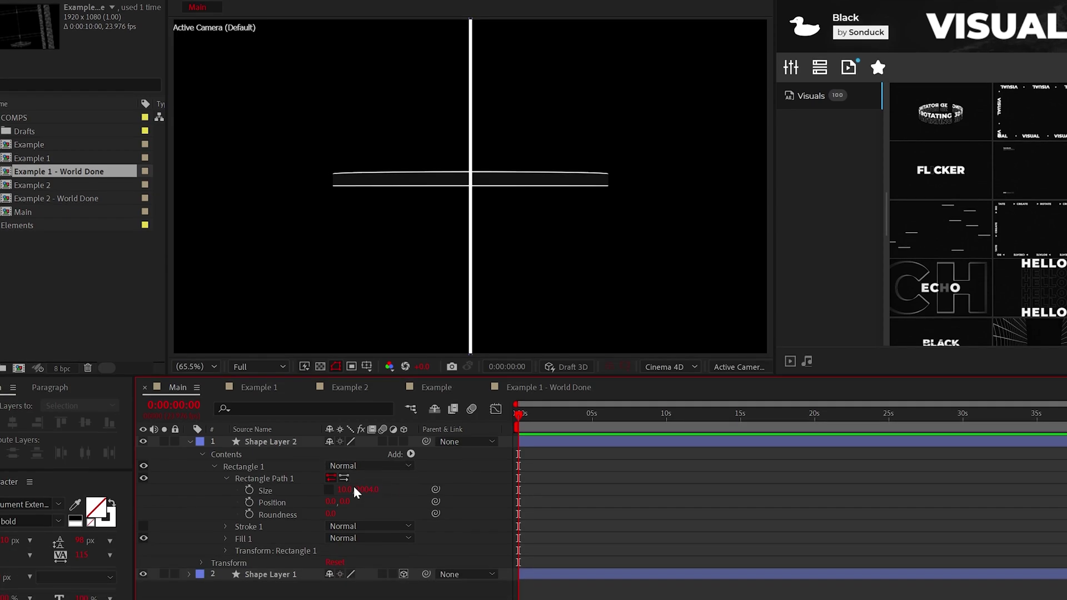
Make the vertical rectangle's layer 3D and set its extrusion depth.
{"action": "left_click", "coordinate": [403, 441]}
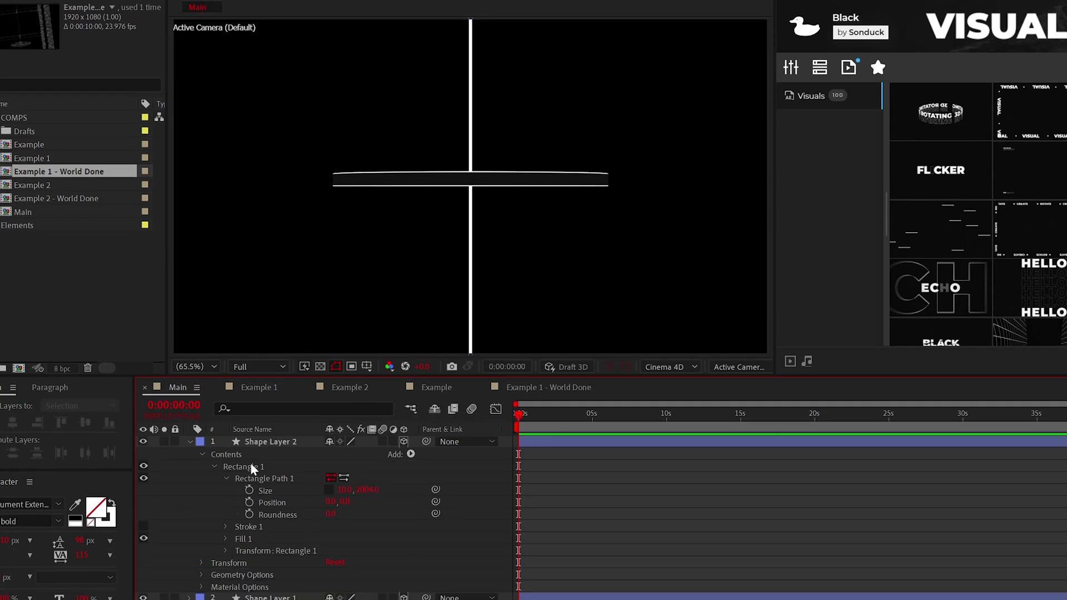
{"action": "left_click", "coordinate": [212, 467]}
{"action": "left_click", "coordinate": [202, 491]}
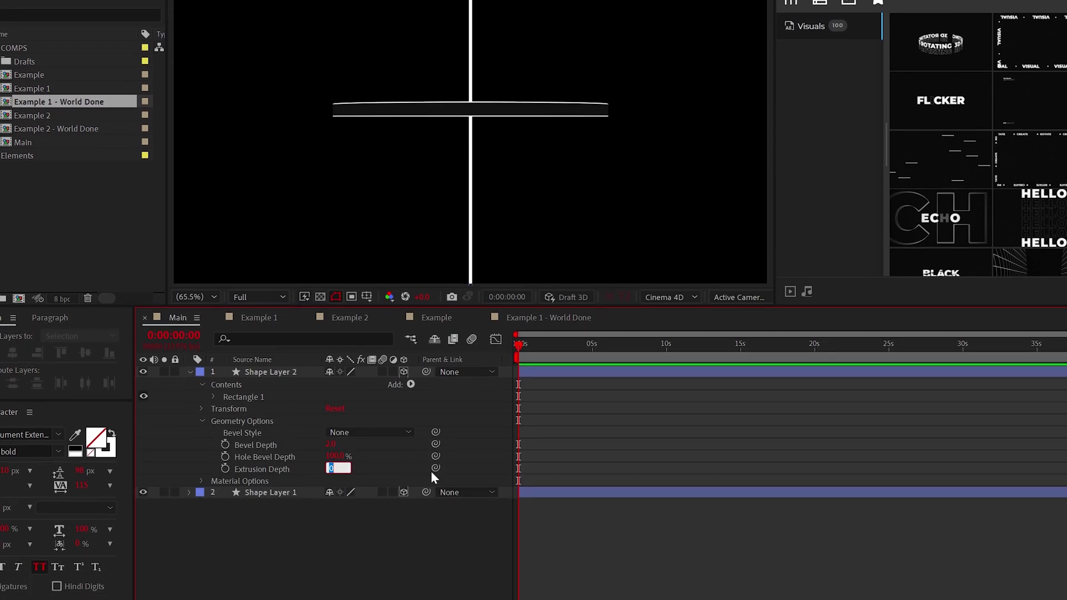
{"action": "type", "text": "0"}
{"action": "key", "text": "Return"}
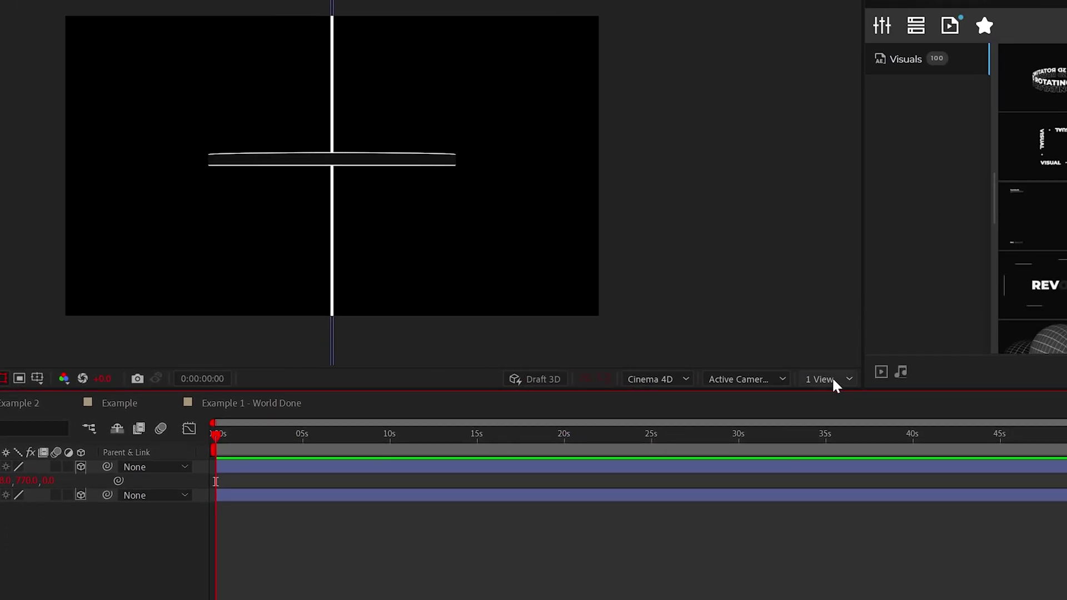
Split the composition viewer into two views, set the second one to Top, and resize the viewer area.
{"action": "left_click", "coordinate": [834, 380]}
{"action": "left_click", "coordinate": [831, 417]}
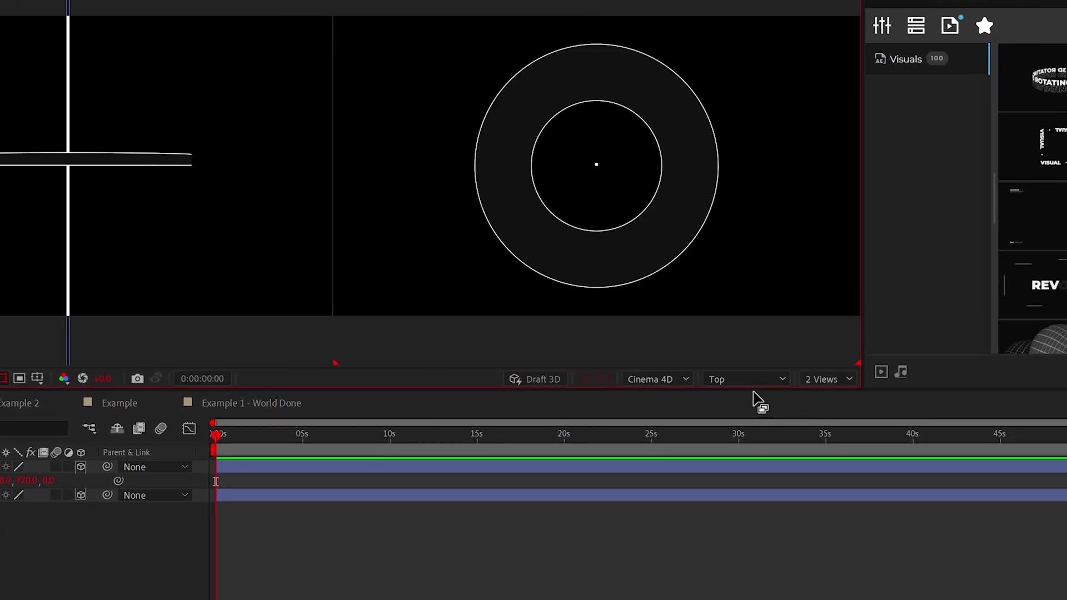
{"action": "left_click", "coordinate": [724, 382]}
{"action": "left_click", "coordinate": [723, 481]}
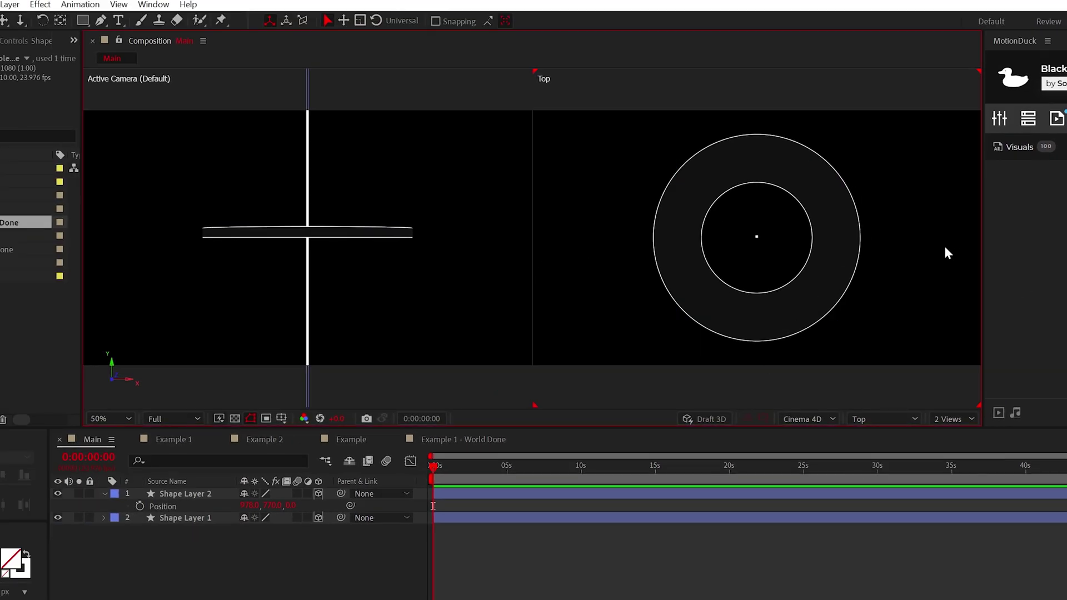
{"action": "left_click_drag", "start_coordinate": [983, 250], "coordinate": [702, 258]}
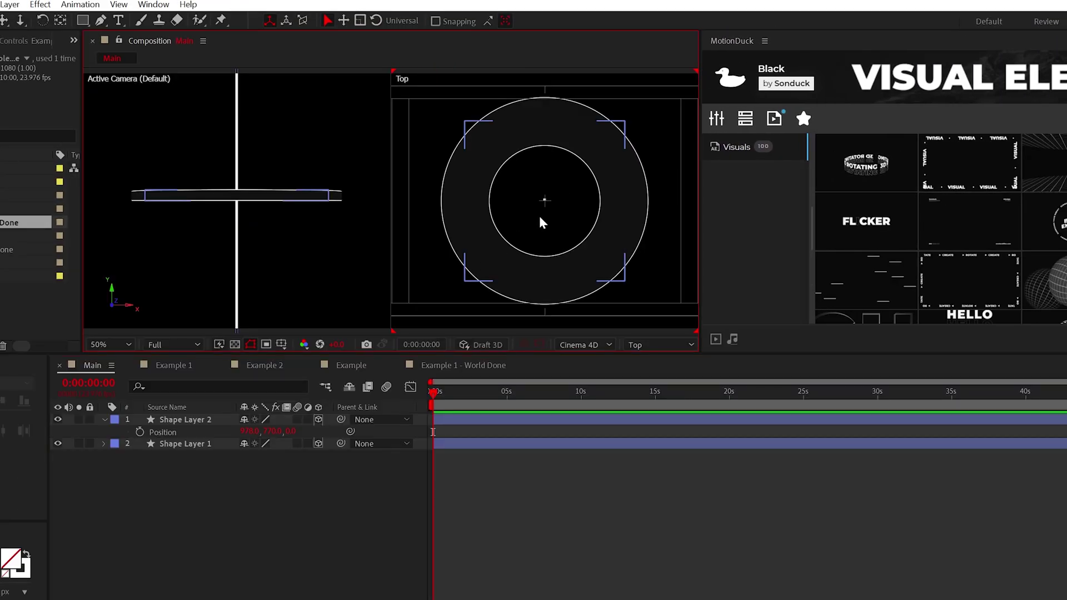
Adjust the light beam's Z position to -6 to centre it within the ring.
{"action": "left_click", "coordinate": [292, 433]}
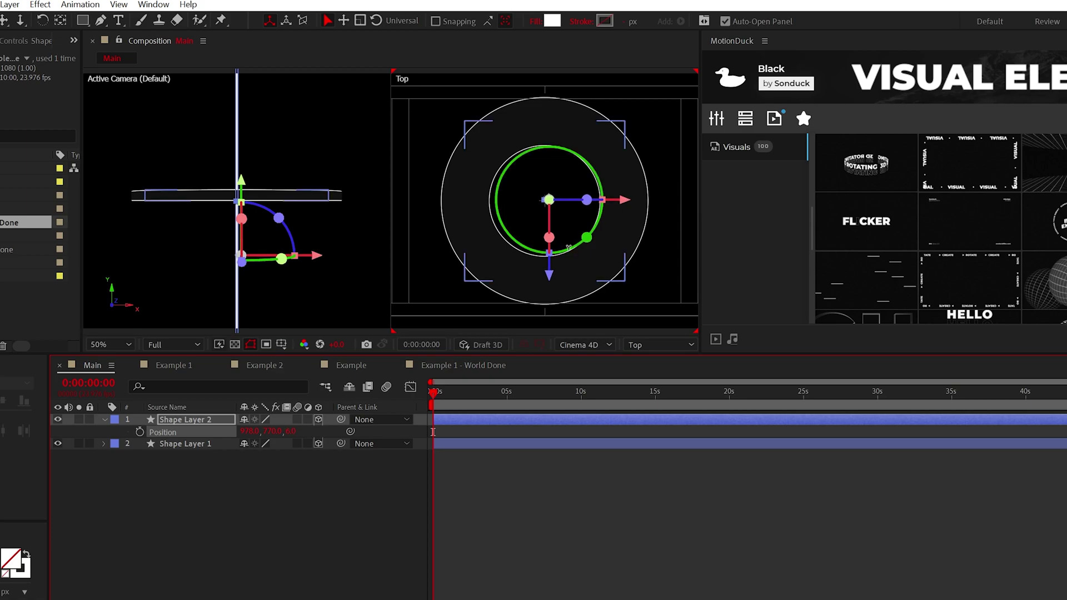
{"action": "scroll", "coordinate": [568, 248], "scroll_direction": "up", "scroll_amount": 5}
{"action": "left_click_drag", "start_coordinate": [377, 509], "coordinate": [373, 511]}
Check the ring in the Example 1 composition, and animate the Tasty Donut's Y position in Main to rise from low in the frame.
{"action": "left_click", "coordinate": [236, 432]}
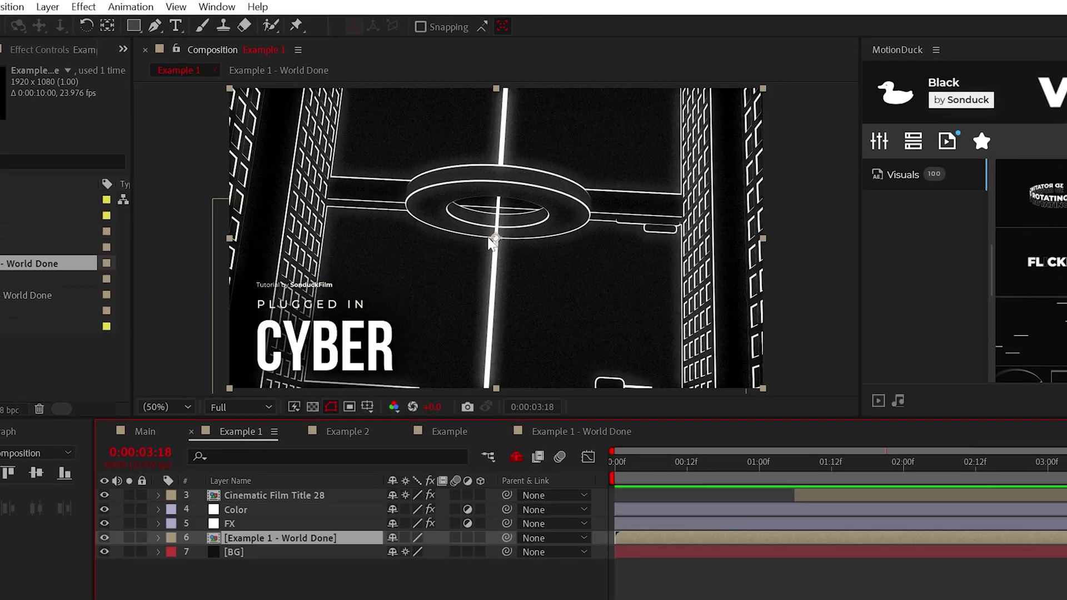
{"action": "left_click", "coordinate": [144, 432]}
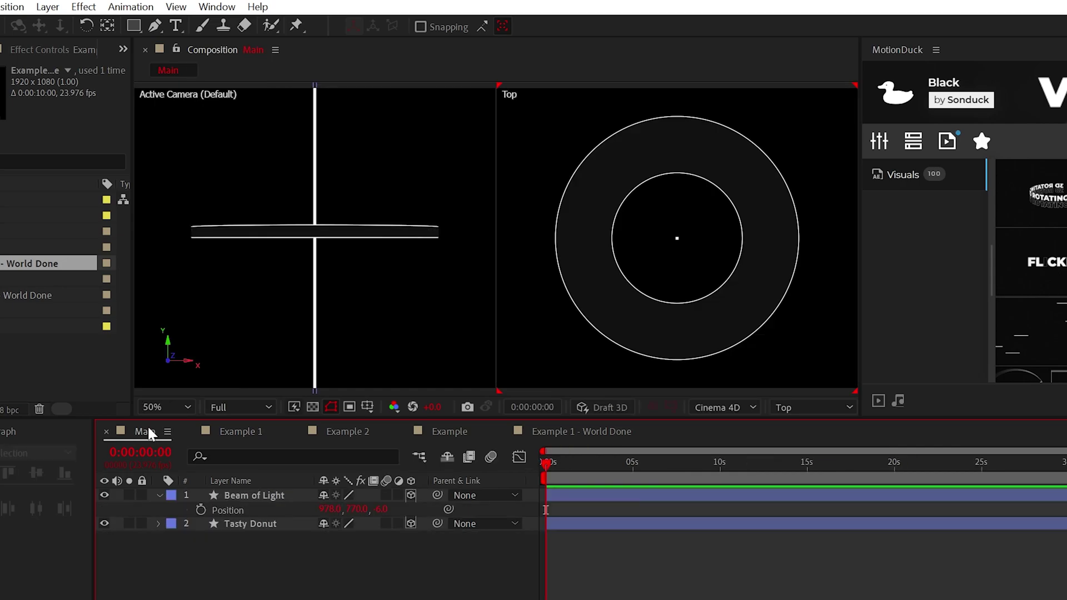
{"action": "left_click", "coordinate": [218, 524]}
{"action": "key", "text": "p"}
{"action": "left_click_drag", "start_coordinate": [354, 537], "coordinate": [669, 475]}
{"action": "left_click_drag", "start_coordinate": [355, 537], "coordinate": [298, 533]}
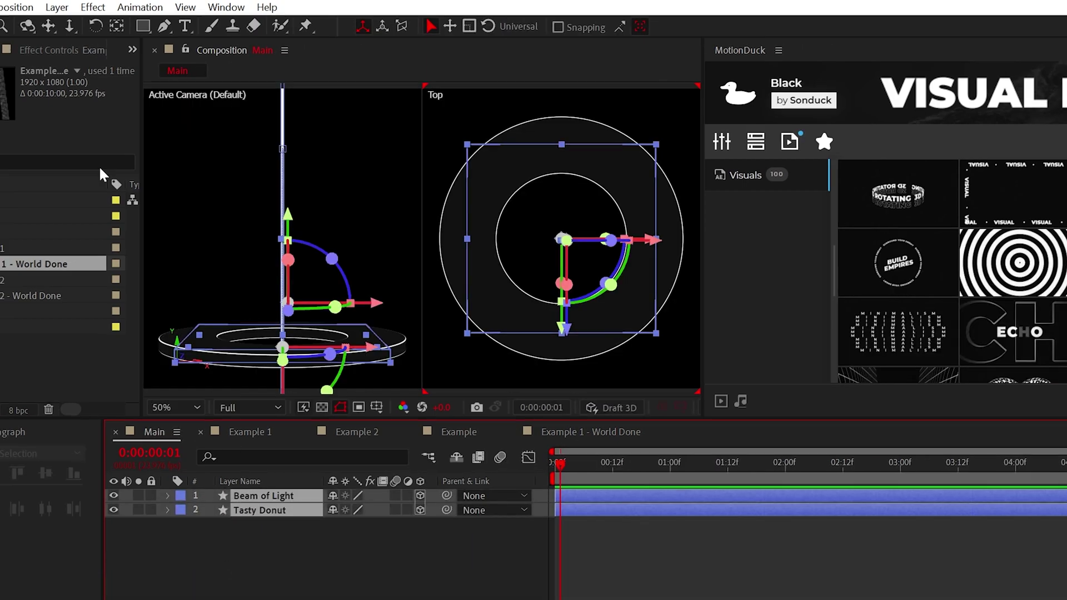
Pre-compose the Beam of Light and Tasty Donut layers into a new composition named World Done.
{"action": "left_click", "coordinate": [57, 6]}
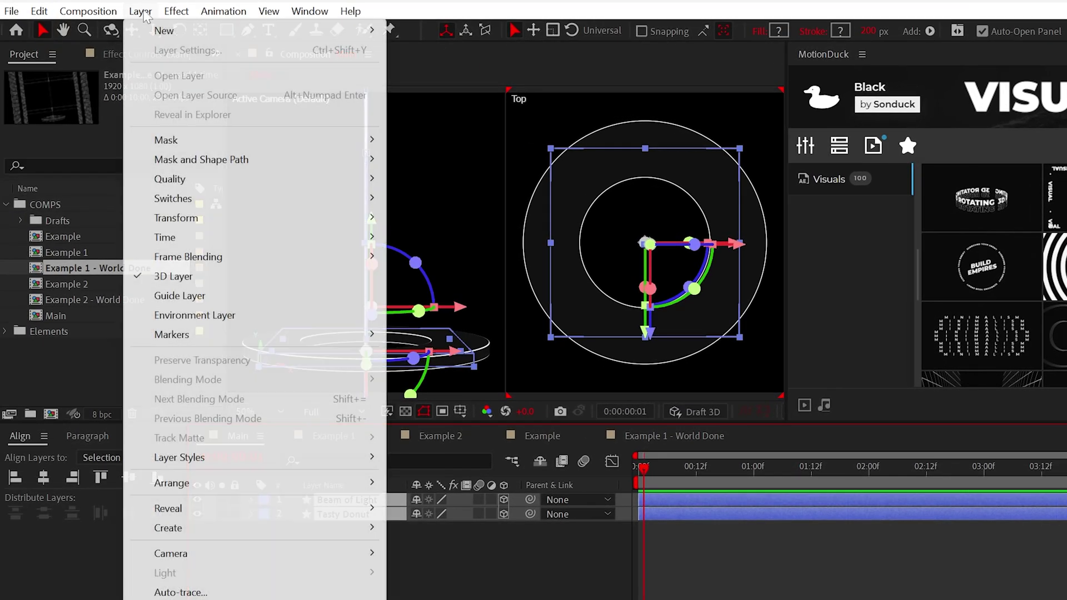
{"action": "left_click", "coordinate": [166, 516]}
{"action": "type", "text": "Wor"}
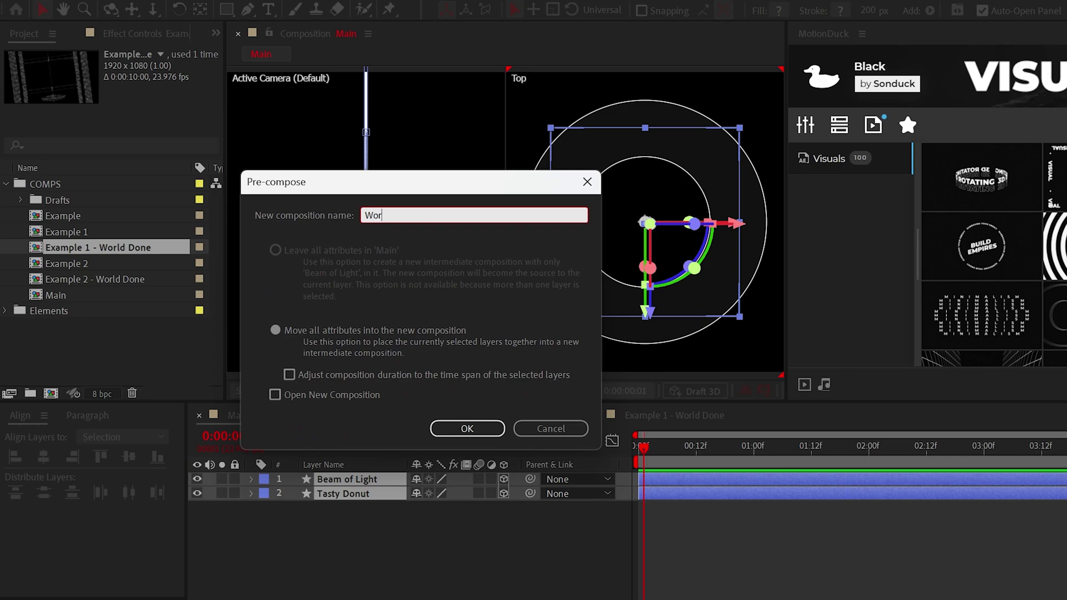
{"action": "type", "text": "ld Done"}
{"action": "key", "text": "Return"}
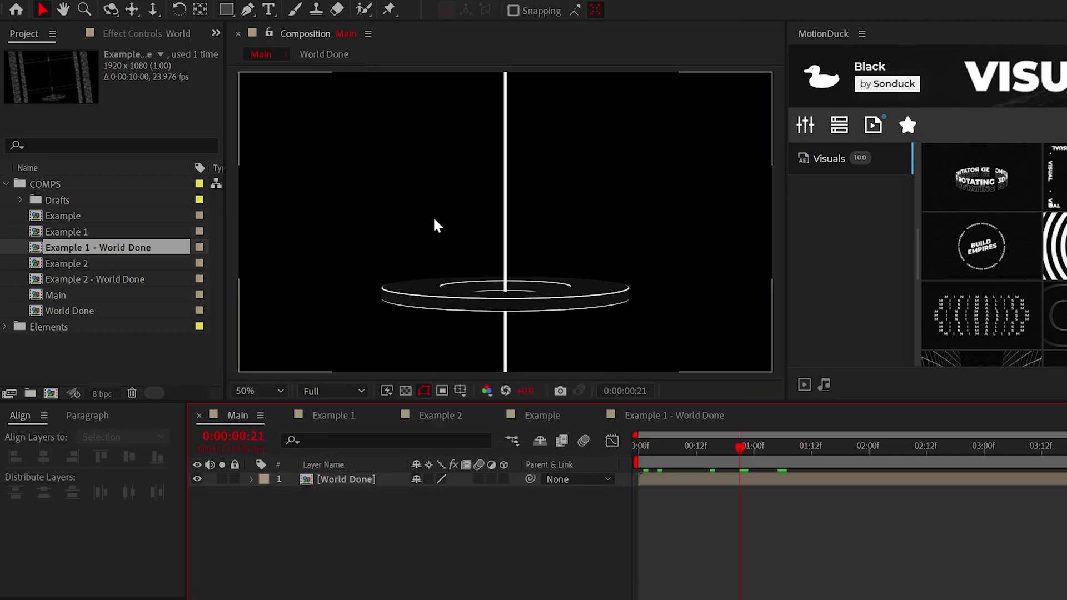
Add a Stroke layer style to the World Done layer and set its colour to white.
{"action": "right_click", "coordinate": [270, 431]}
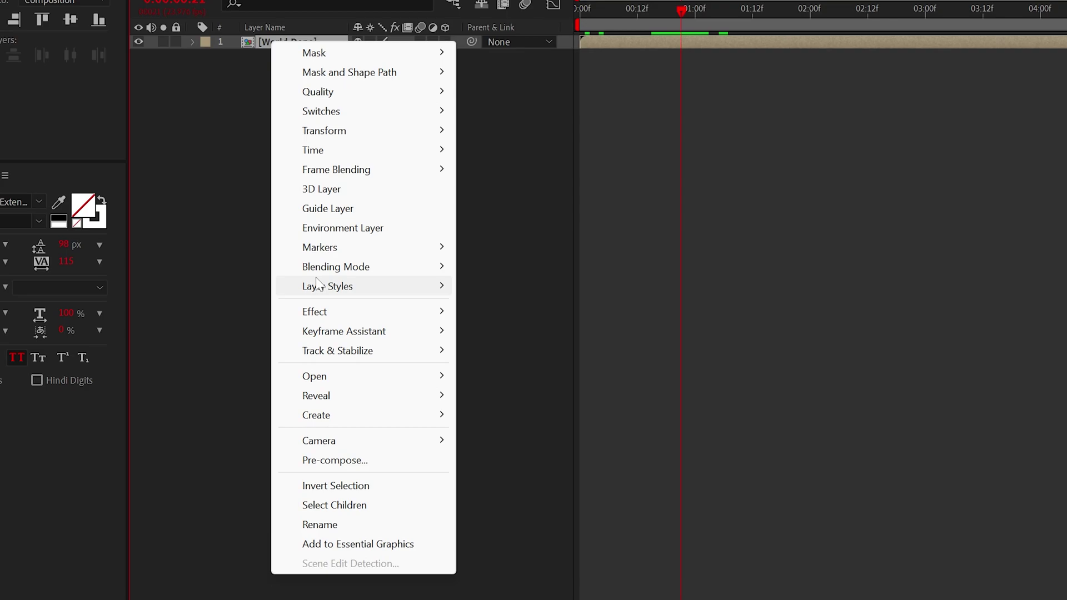
{"action": "mouse_move", "coordinate": [323, 286]}
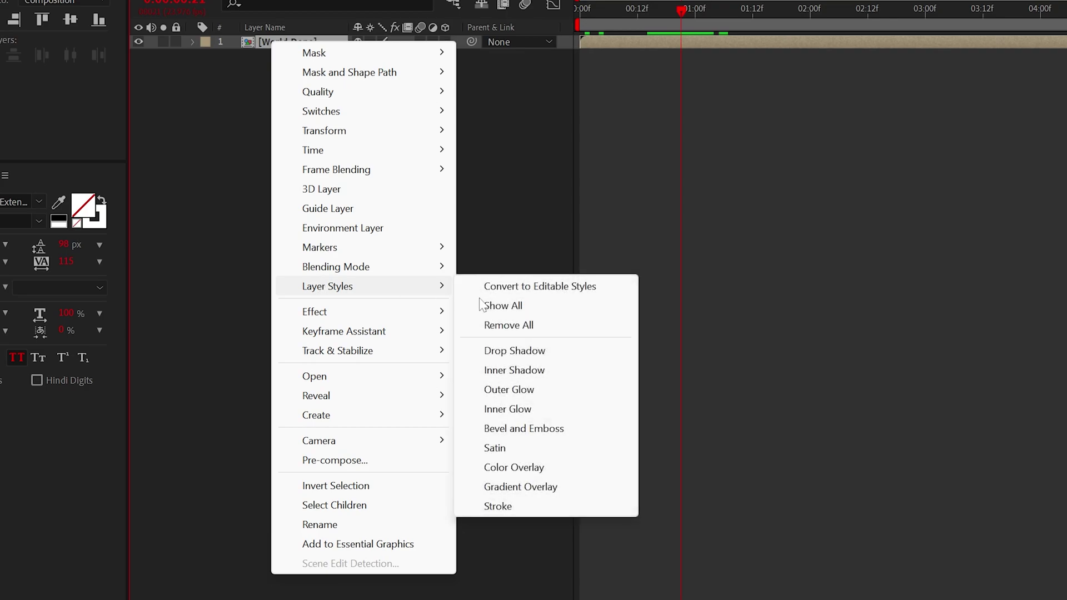
{"action": "left_click", "coordinate": [516, 501]}
{"action": "left_click", "coordinate": [222, 442]}
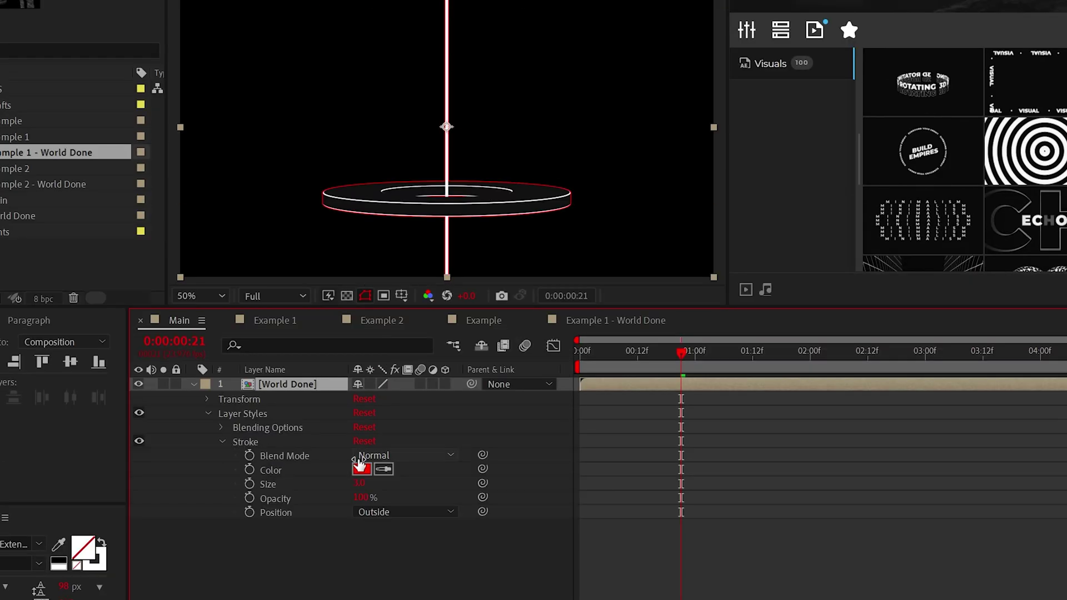
{"action": "left_click", "coordinate": [361, 469]}
{"action": "left_click", "coordinate": [8, 235]}
{"action": "left_click", "coordinate": [350, 239]}
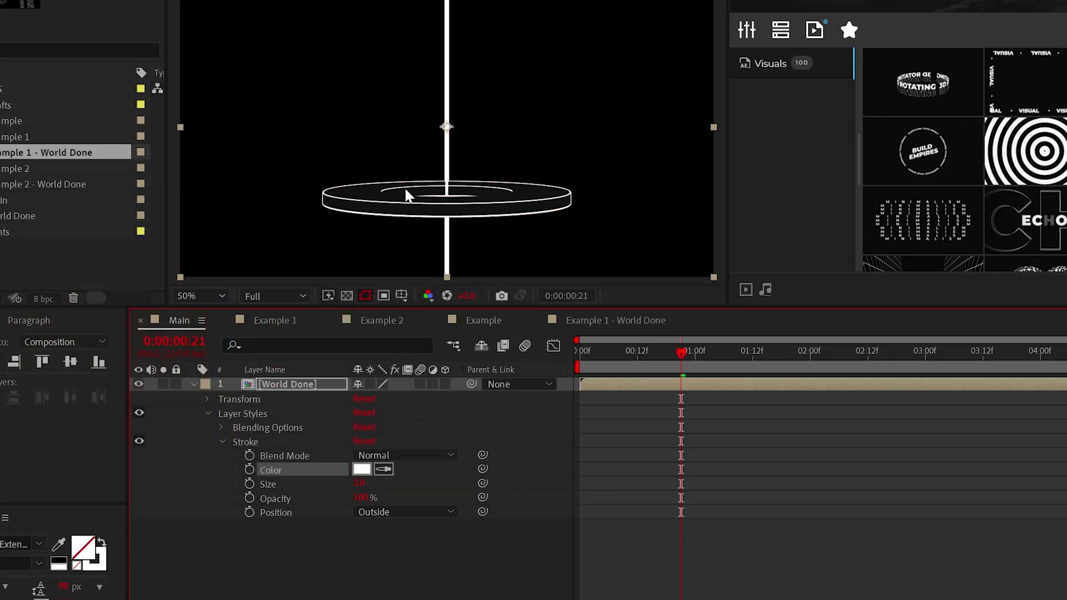
{"action": "left_click", "coordinate": [255, 528]}
Create a 1920 x 1080 near-black solid as the background beneath the World Done layer.
{"action": "right_click", "coordinate": [186, 512]}
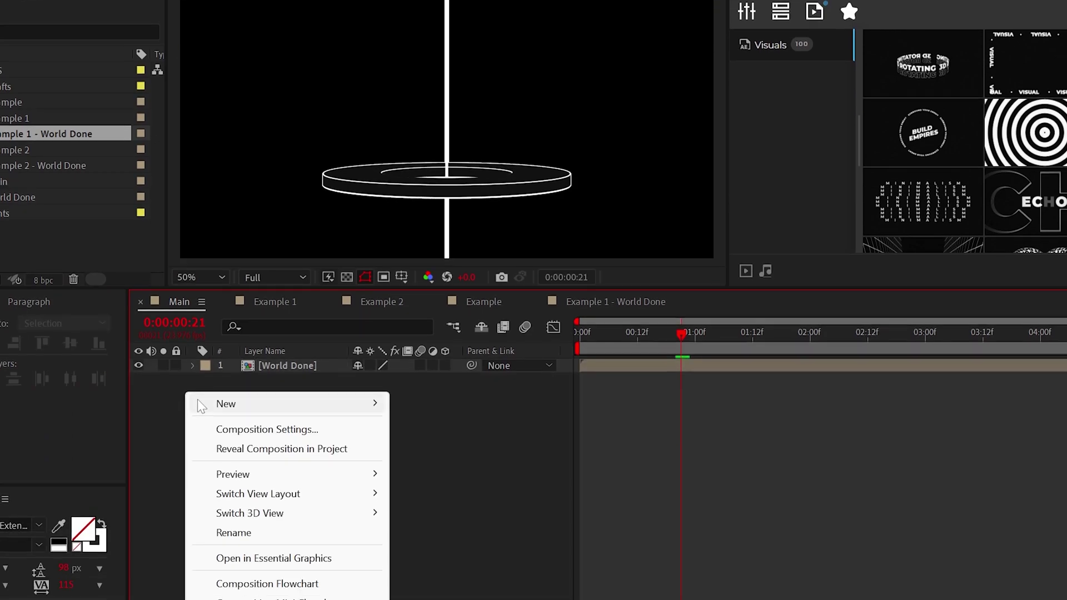
{"action": "mouse_move", "coordinate": [225, 523]}
{"action": "left_click", "coordinate": [424, 569]}
{"action": "left_click", "coordinate": [398, 249]}
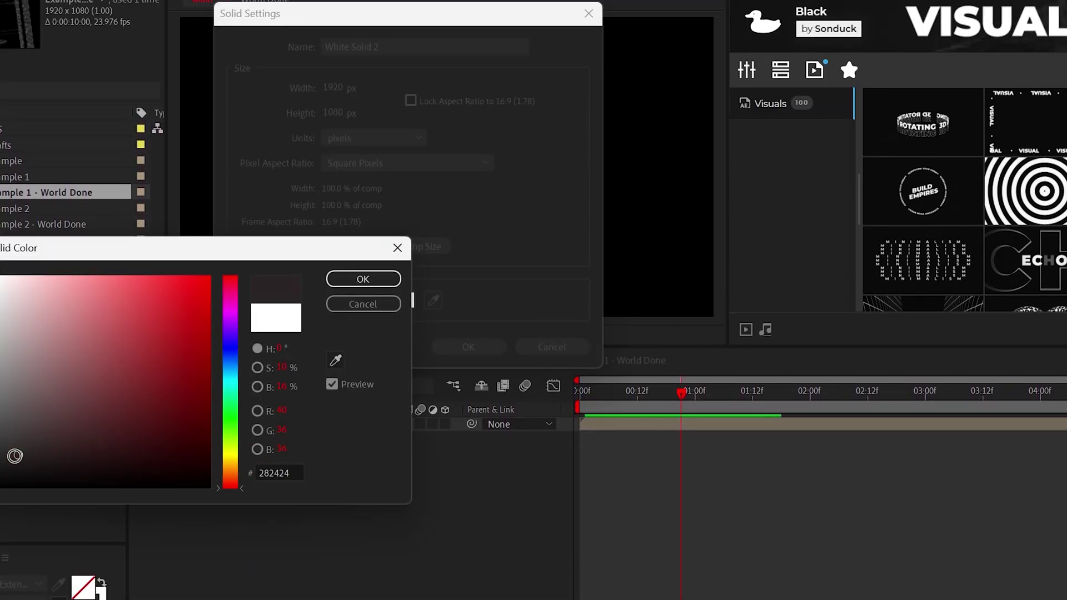
{"action": "left_click", "coordinate": [363, 279]}
{"action": "left_click", "coordinate": [468, 346]}
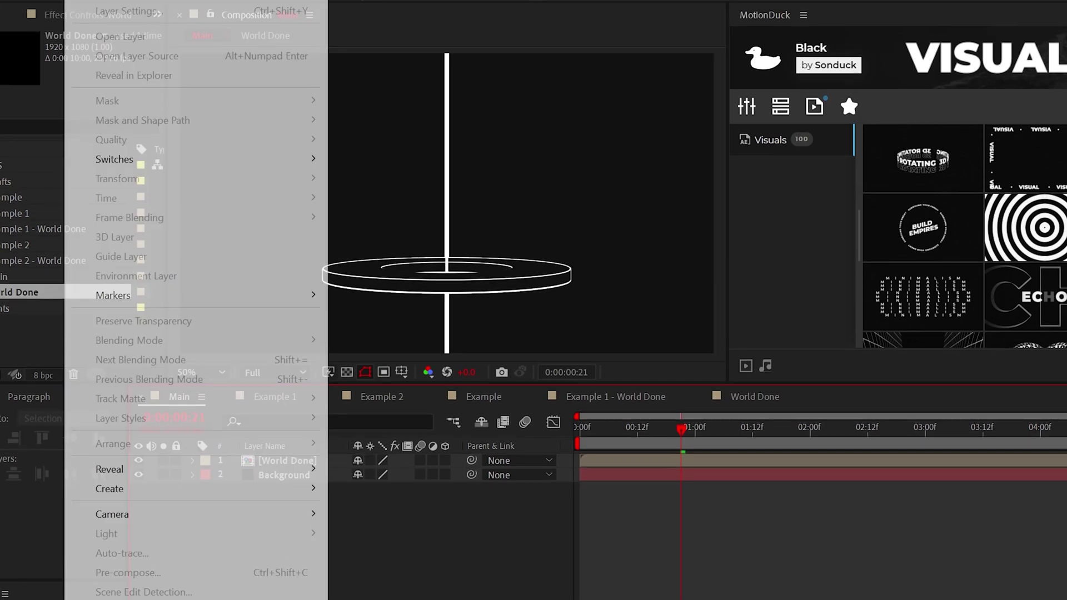
Add an adjustment layer above the World Done layer and apply a Glow effect with a radius of 50.
{"action": "mouse_move", "coordinate": [96, 31]}
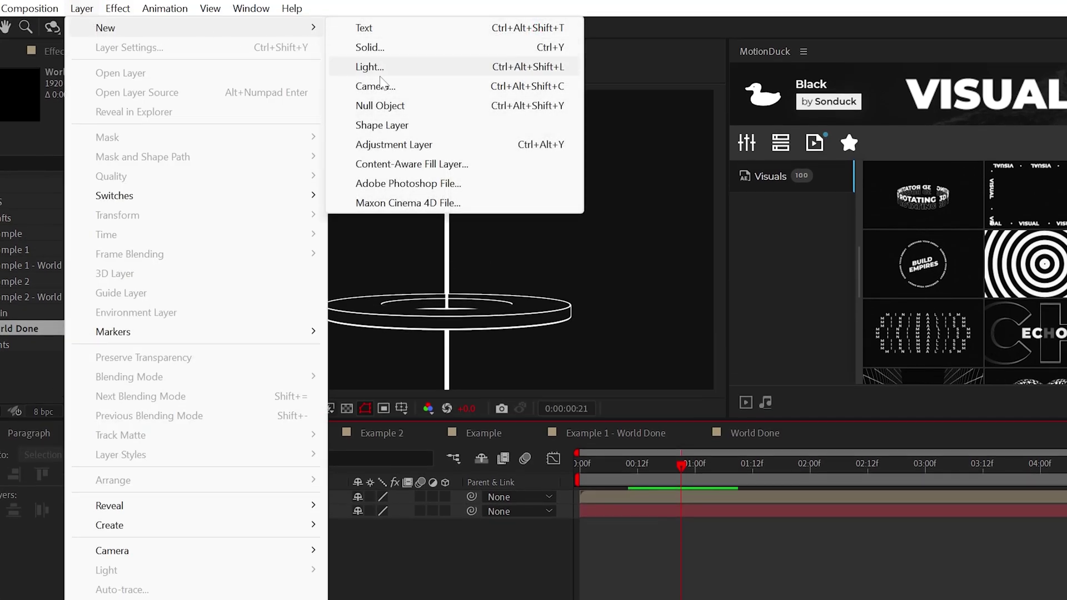
{"action": "left_click", "coordinate": [382, 146]}
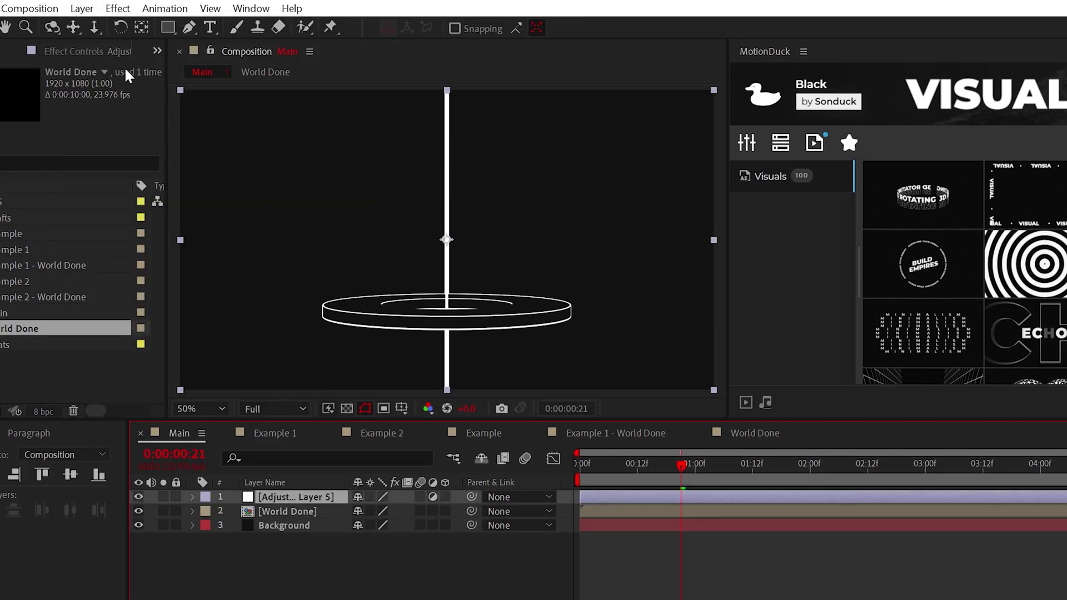
{"action": "left_click", "coordinate": [118, 8]}
{"action": "mouse_move", "coordinate": [145, 468]}
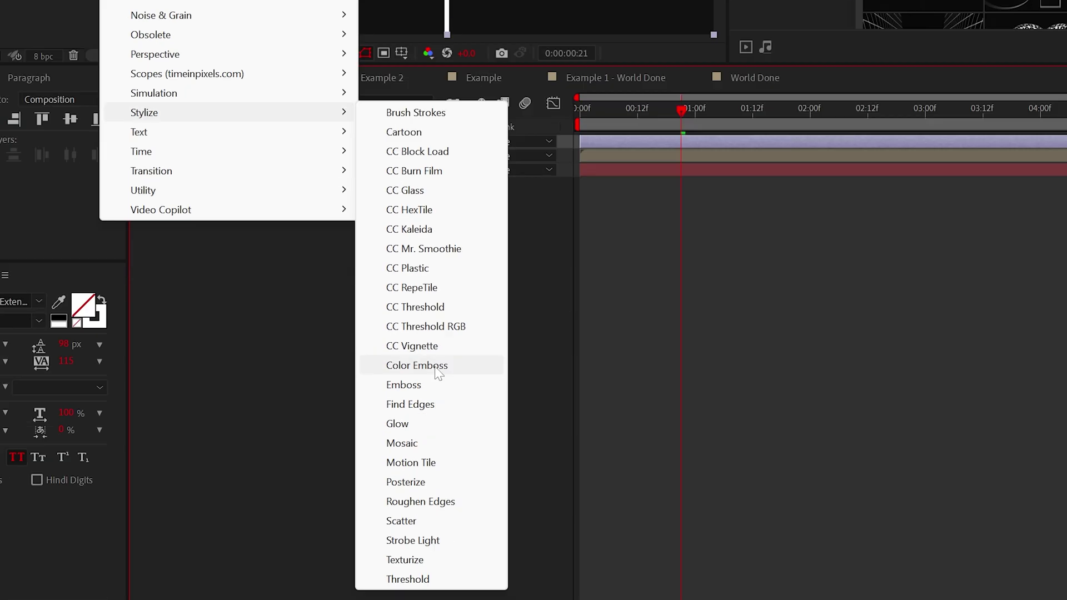
{"action": "left_click", "coordinate": [405, 424]}
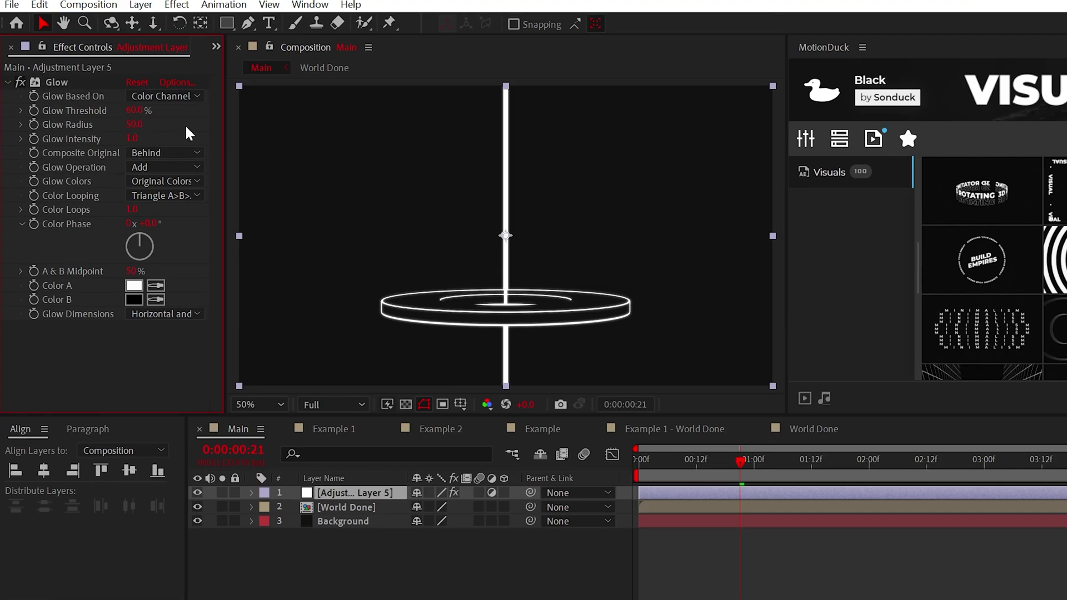
Duplicate the Glow effect with a radius of 1000, give that radius the expression wiggle(2,200), and preview from the start.
{"action": "left_click", "coordinate": [9, 82]}
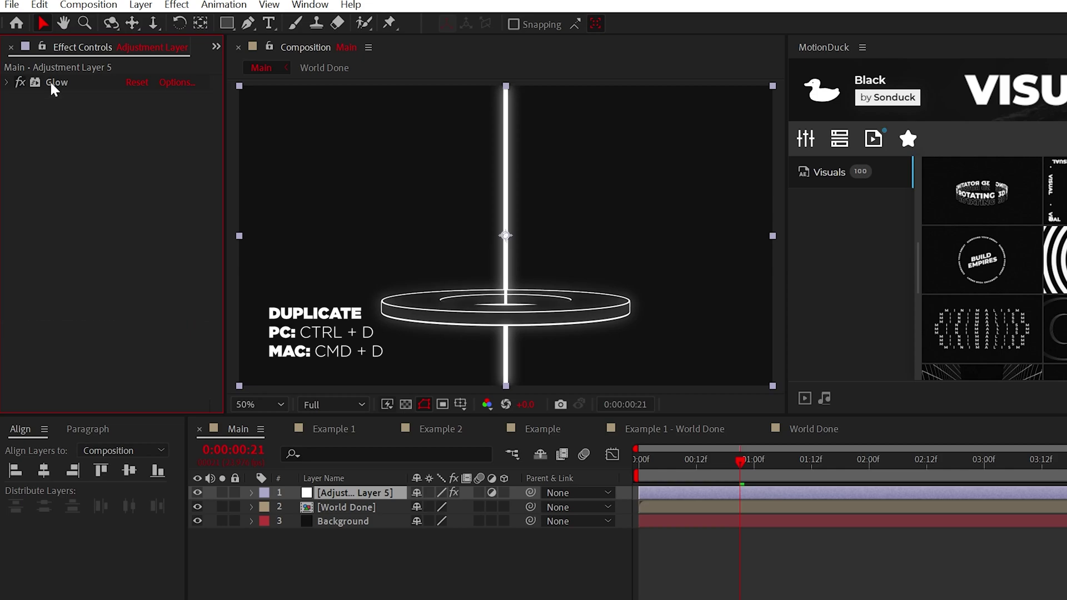
{"action": "key", "text": "ctrl+d"}
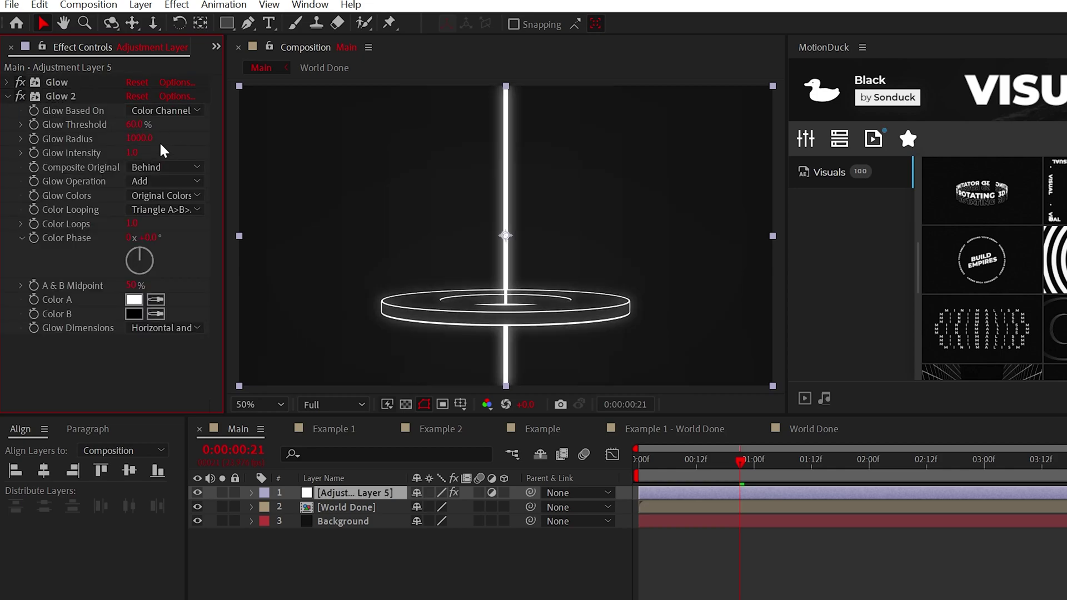
{"action": "left_click", "coordinate": [34, 138], "text": "alt"}
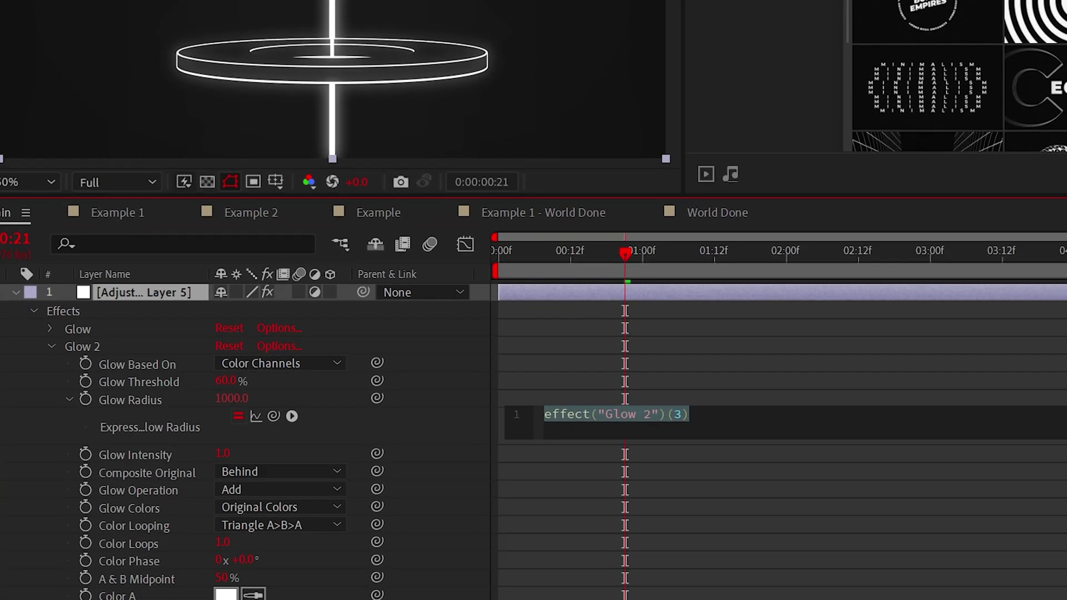
{"action": "type", "text": "wiggle(2,200"}
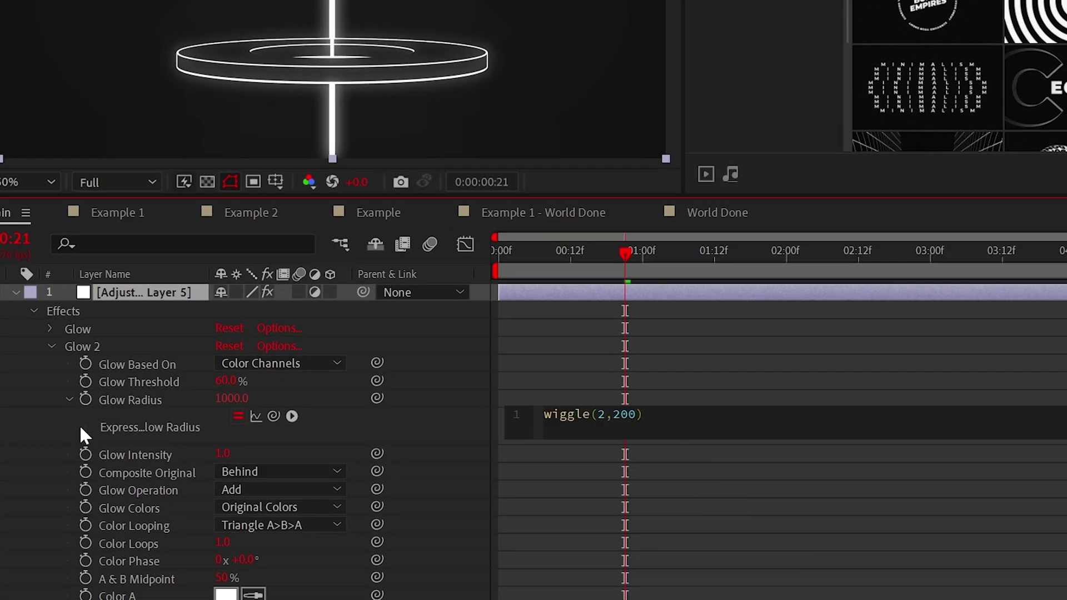
{"action": "left_click", "coordinate": [81, 427]}
{"action": "key", "text": "Home"}
{"action": "key", "text": "space"}
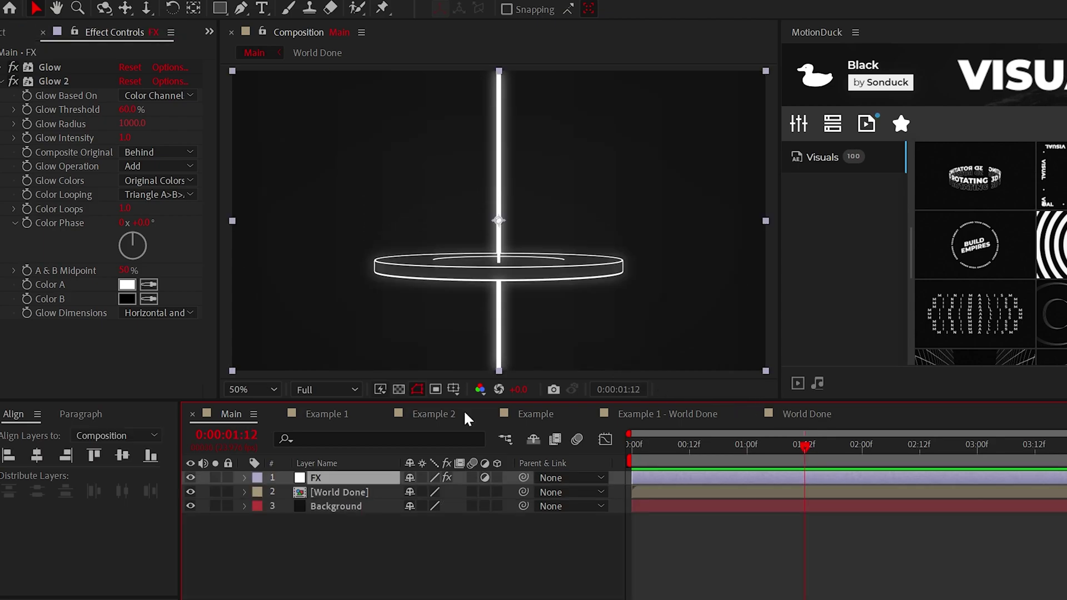
Add a Noise effect to the FX adjustment layer with a 12% amount and colour noise off.
{"action": "left_click", "coordinate": [2, 81]}
{"action": "left_click", "coordinate": [175, 12]}
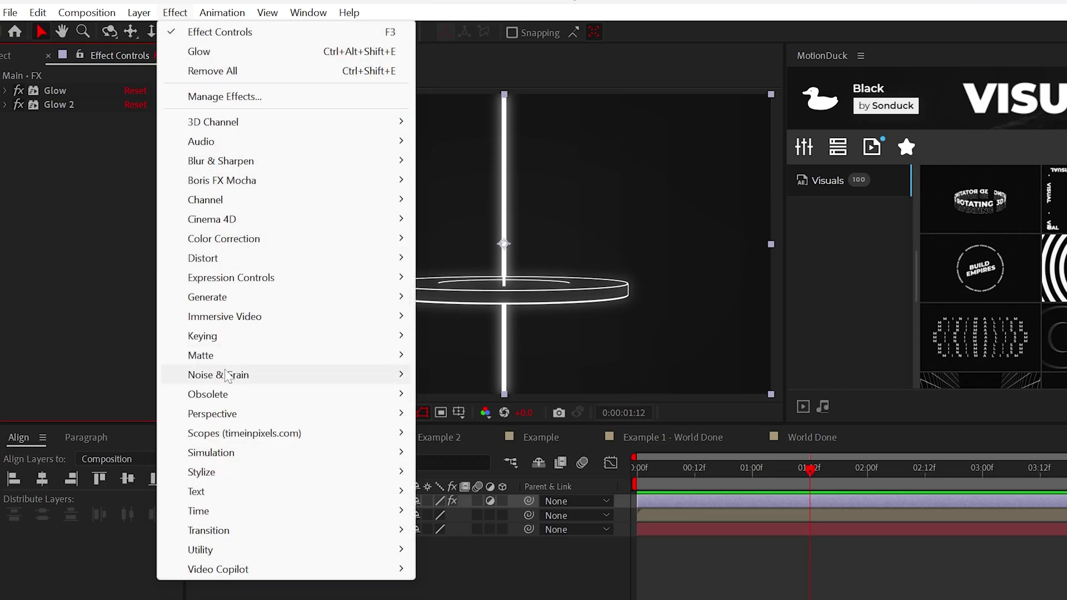
{"action": "mouse_move", "coordinate": [224, 373]}
{"action": "left_click", "coordinate": [472, 491]}
Add a Posterize effect to the FX layer and raise its level to 11.
{"action": "left_click", "coordinate": [175, 12]}
{"action": "mouse_move", "coordinate": [333, 472]}
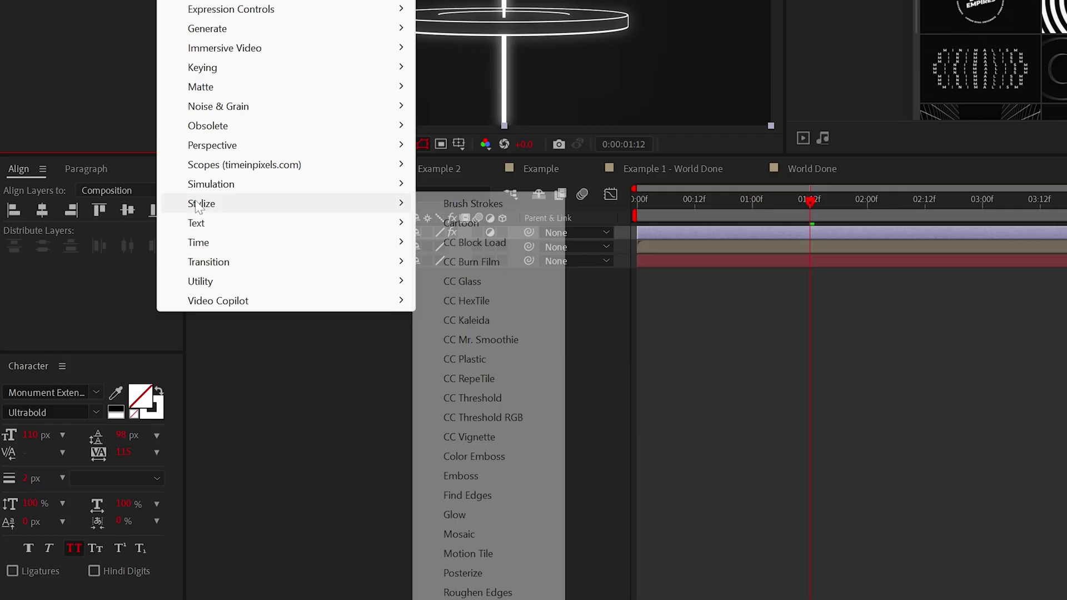
{"action": "left_click", "coordinate": [462, 394]}
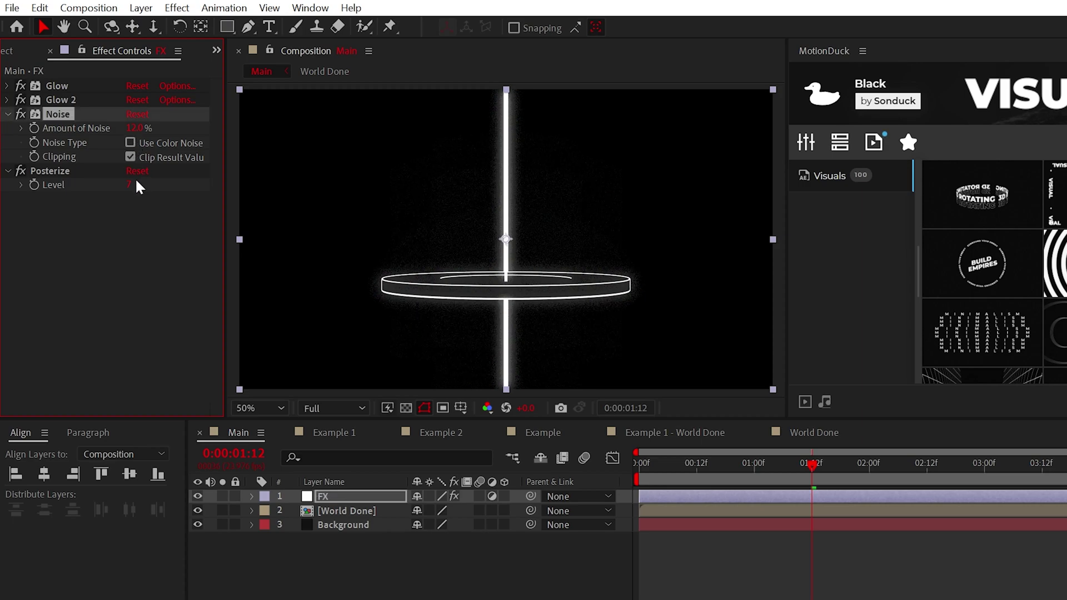
{"action": "left_click_drag", "start_coordinate": [132, 184], "coordinate": [140, 184]}
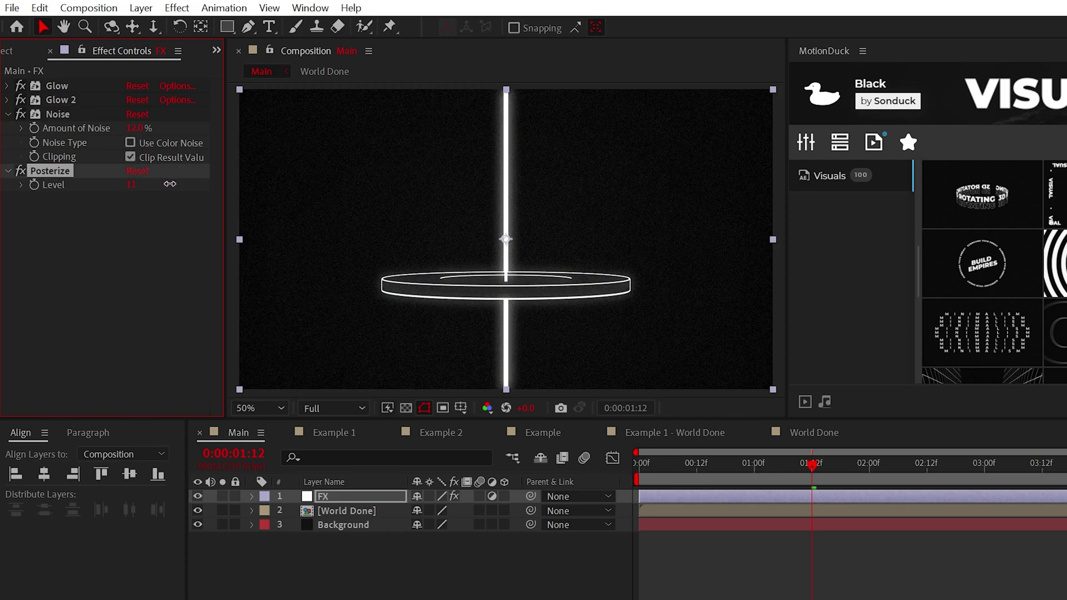
Preview the composition, and browse the Pulse category of the Duck Pack in MotionDuck.
{"action": "key", "text": "space"}
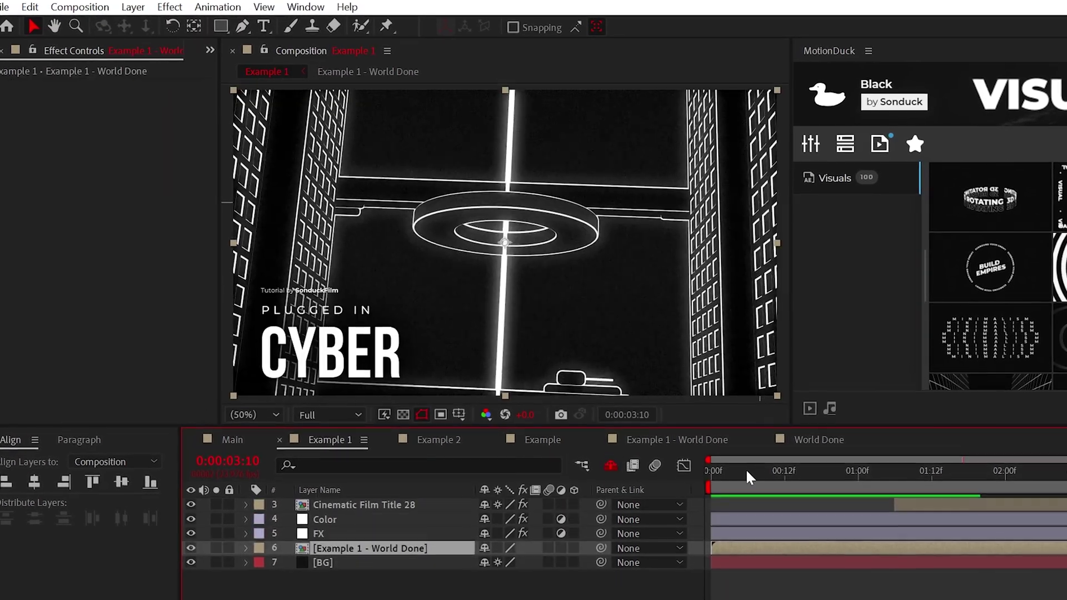
{"action": "key", "text": "space"}
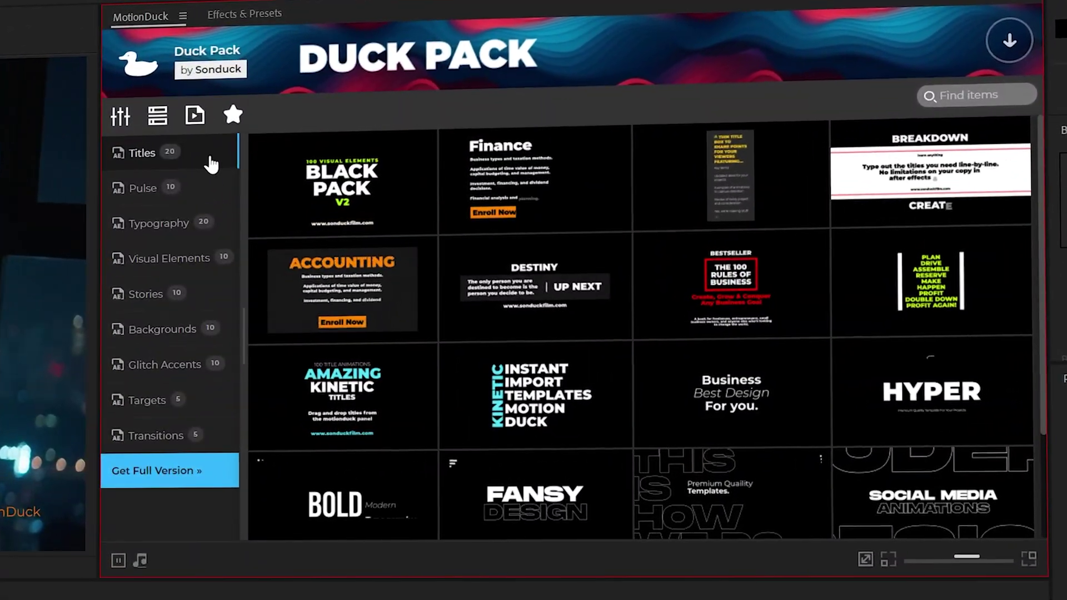
{"action": "left_click", "coordinate": [167, 184]}
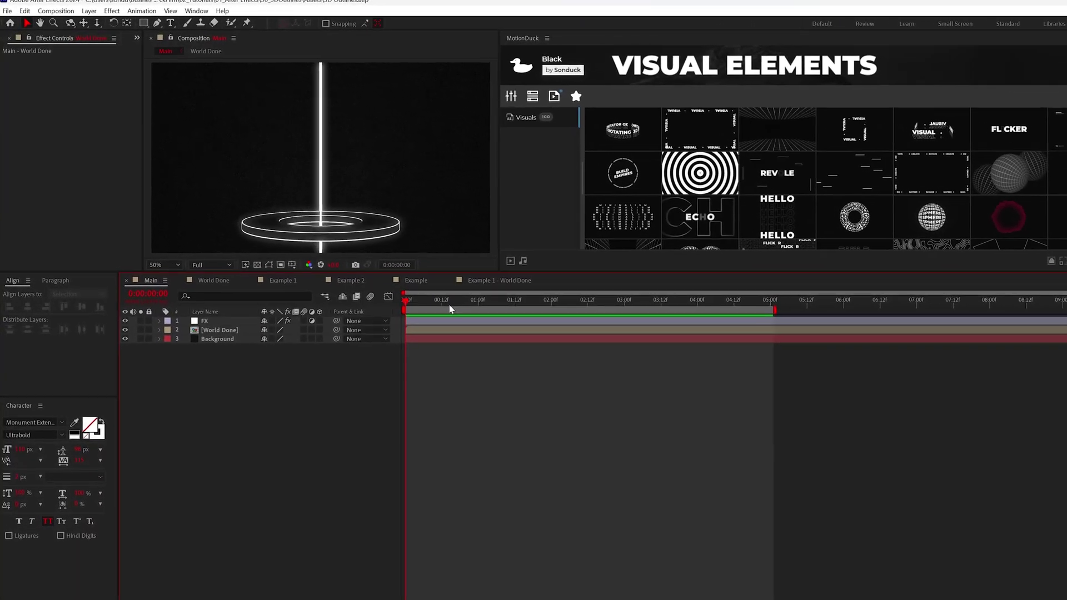
Preview the Main composition and open the World Done composition for editing.
{"action": "key", "text": "space"}
{"action": "double_click", "coordinate": [227, 360]}
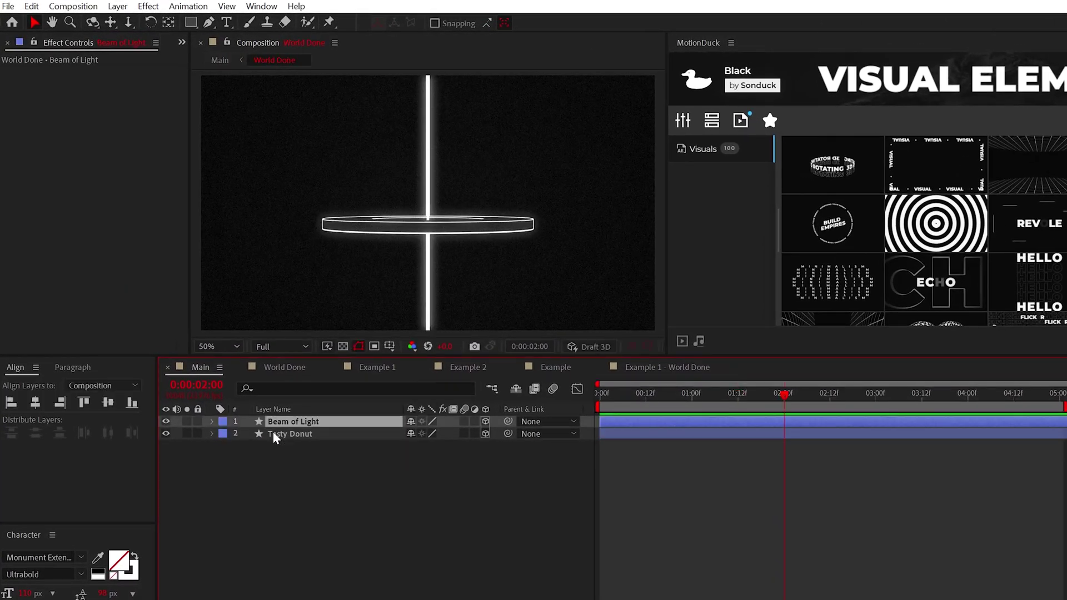
{"action": "left_click", "coordinate": [289, 500]}
{"action": "scroll", "coordinate": [451, 297], "scroll_direction": "down", "scroll_amount": 2}
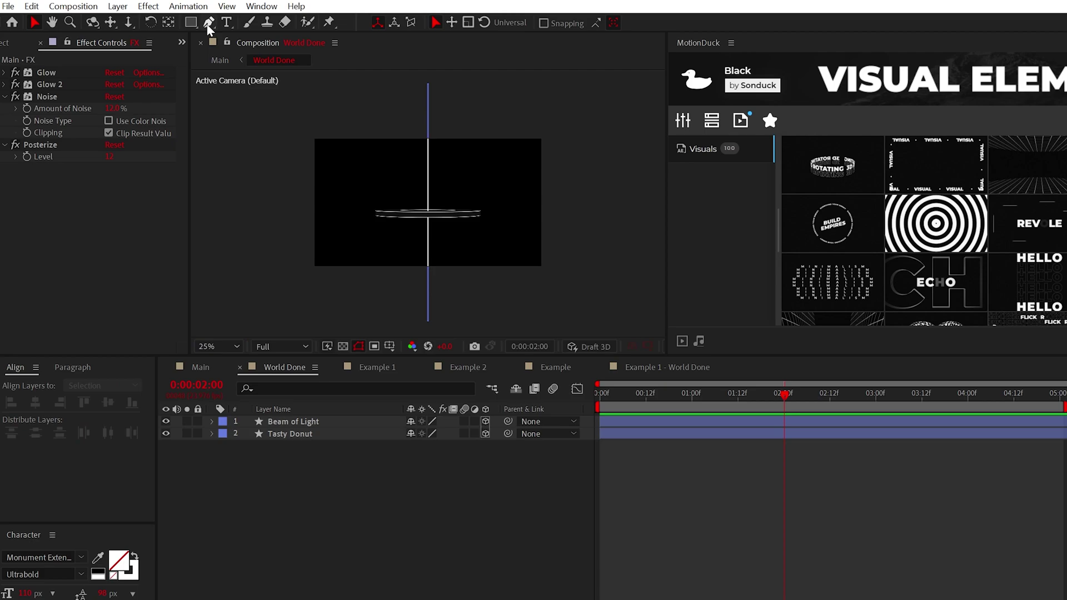
Draw a tall dark rectangle as a new shape layer over the ring platform for a building and show its position.
{"action": "mouse_move", "coordinate": [390, 106]}
{"action": "left_mouse_down"}
{"action": "mouse_move", "coordinate": [439, 157]}
{"action": "mouse_move", "coordinate": [470, 310]}
{"action": "left_mouse_up"}
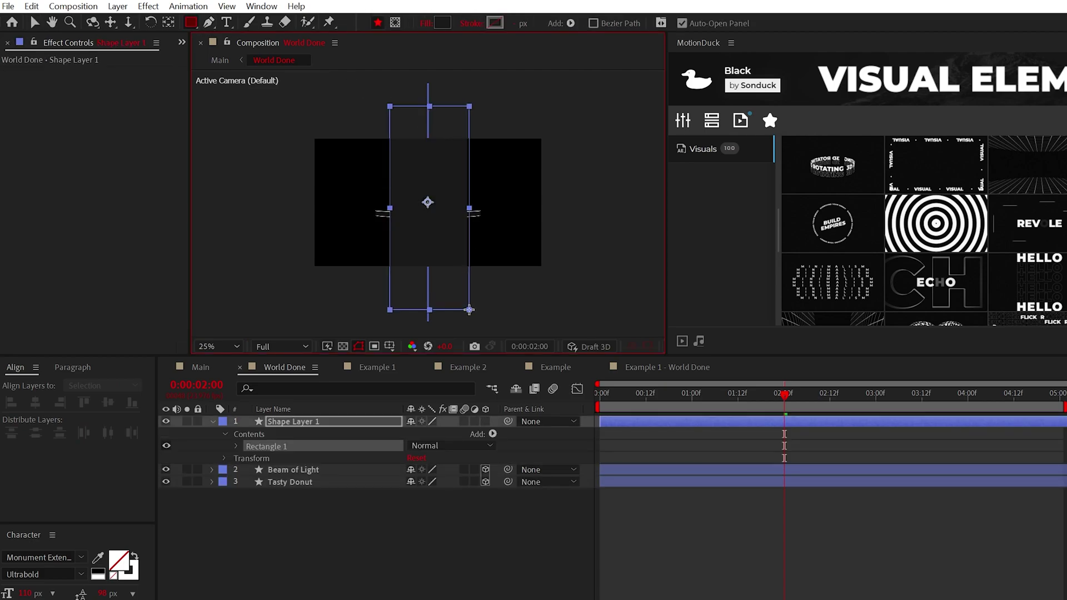
{"action": "left_click", "coordinate": [291, 422]}
{"action": "scroll", "coordinate": [431, 203], "scroll_direction": "up", "scroll_amount": 1}
{"action": "key", "text": "p"}
{"action": "left_click_drag", "start_coordinate": [444, 434], "coordinate": [756, 431]}
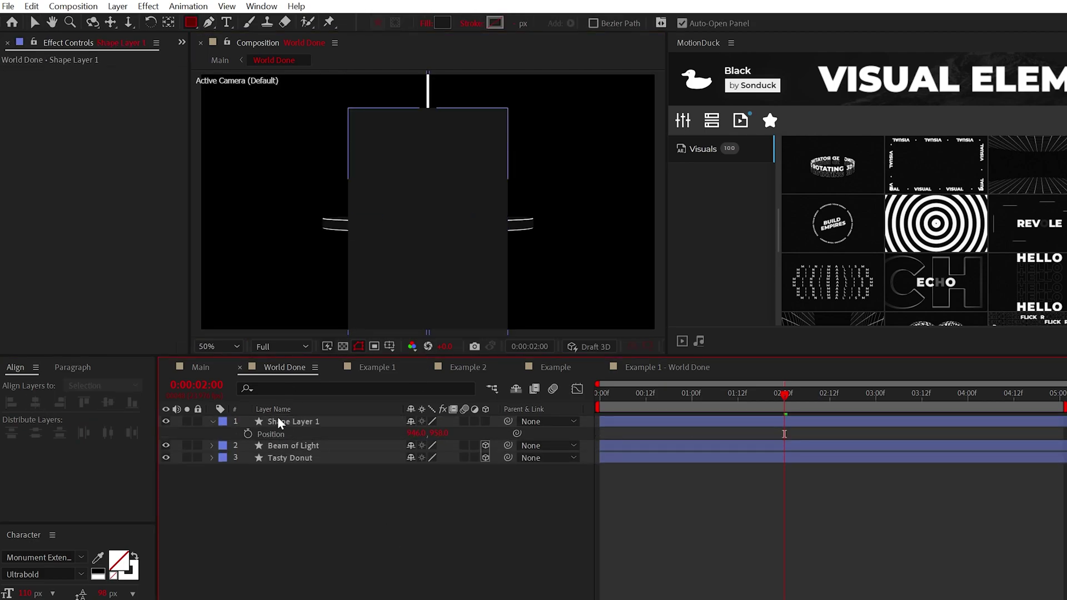
{"action": "left_click", "coordinate": [278, 422]}
{"action": "key", "text": "p"}
Draw a small square window inside the tall rectangle near its upper-left corner and fill it white.
{"action": "scroll", "coordinate": [389, 114], "scroll_direction": "up", "scroll_amount": 1}
{"action": "left_click_drag", "start_coordinate": [353, 161], "coordinate": [356, 165]}
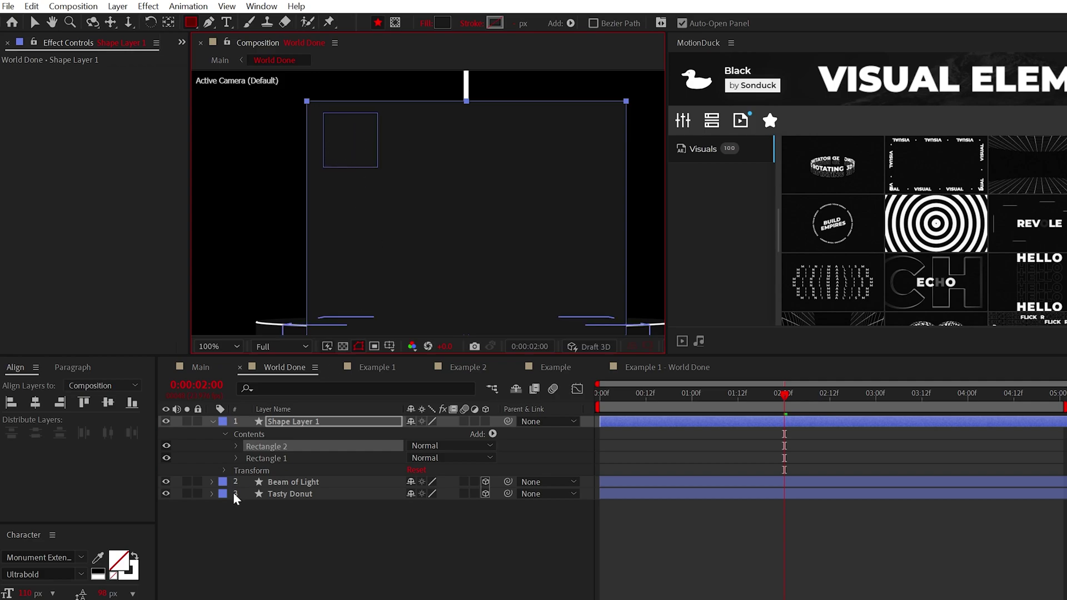
{"action": "left_click", "coordinate": [438, 25]}
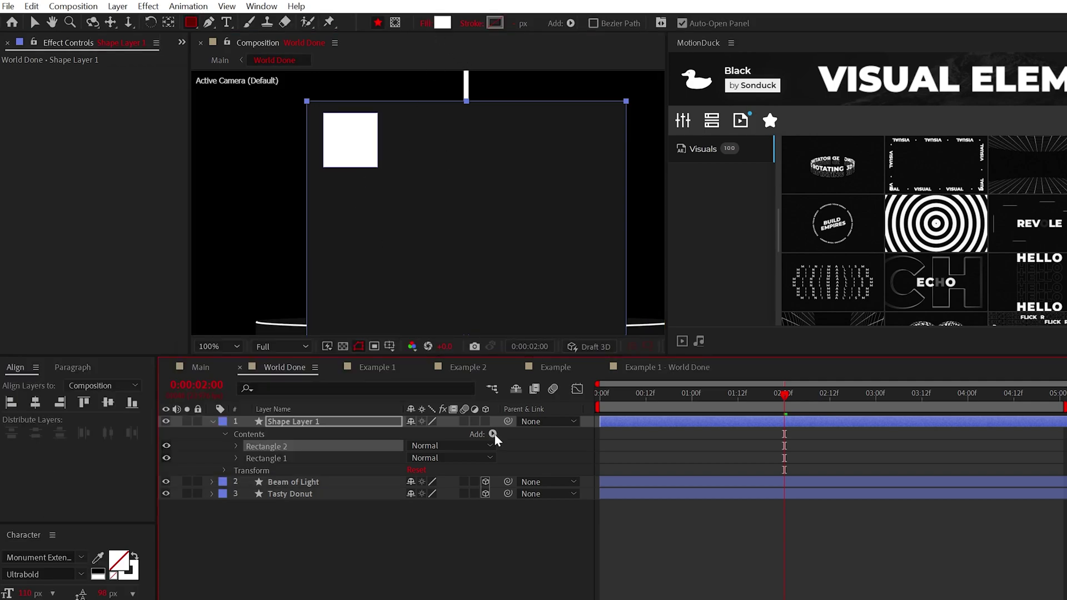
Add a Repeater to the small square with 5 copies, spaced horizontally about 124 px apart.
{"action": "left_click", "coordinate": [493, 434]}
{"action": "left_click", "coordinate": [452, 423]}
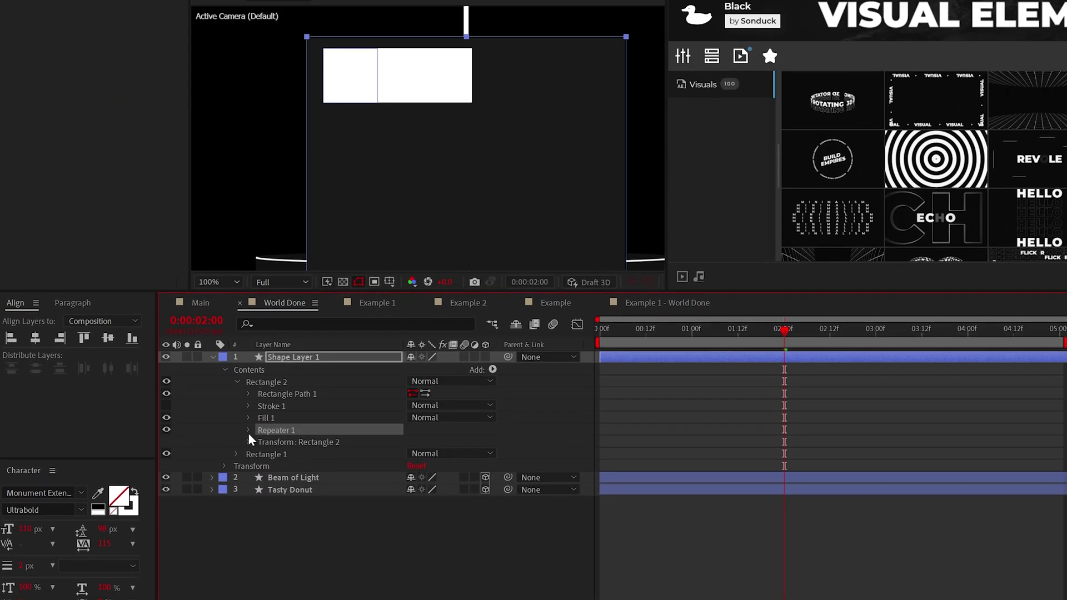
{"action": "left_click", "coordinate": [249, 279]}
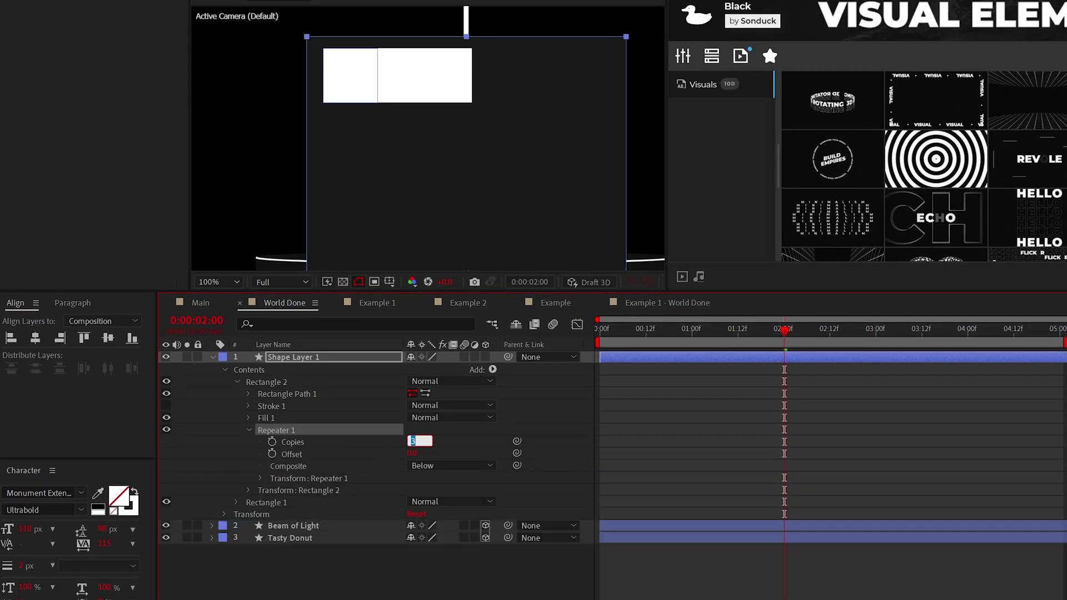
{"action": "type", "text": "5"}
{"action": "left_click", "coordinate": [388, 462]}
{"action": "left_click", "coordinate": [260, 478]}
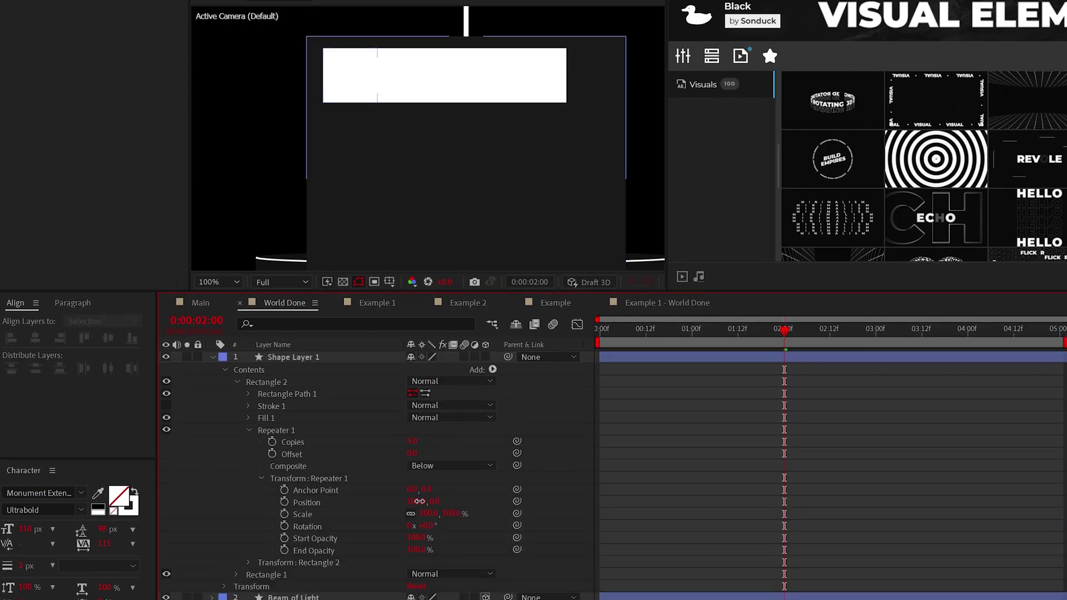
{"action": "left_click_drag", "start_coordinate": [419, 501], "coordinate": [444, 501]}
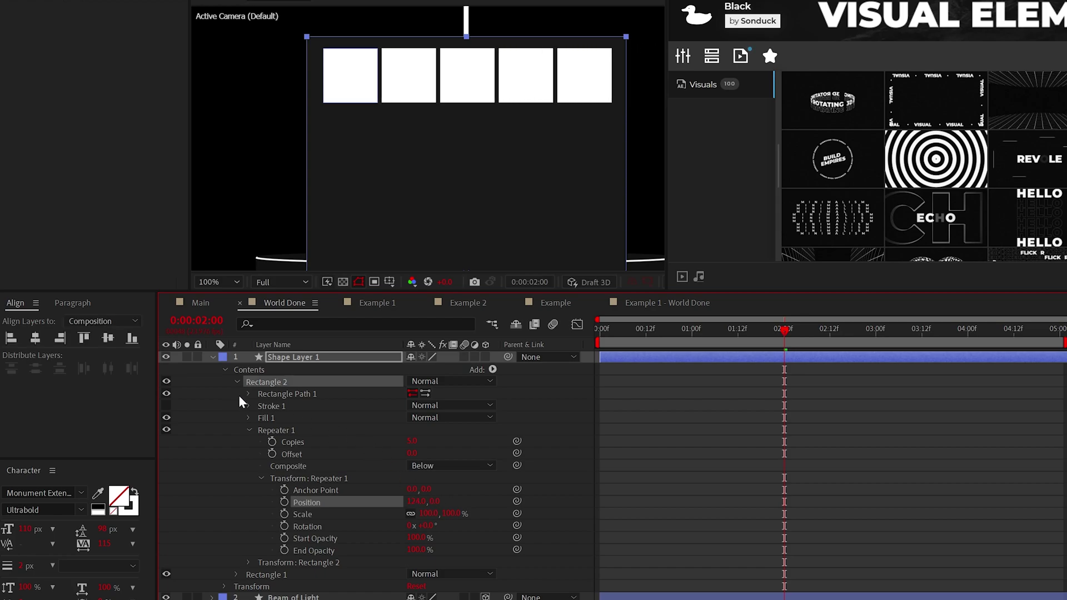
Add a second Repeater to Rectangle 2, raise its copies, zero the horizontal offset and space the rows vertically into a window grid.
{"action": "left_click", "coordinate": [266, 383]}
{"action": "left_click", "coordinate": [249, 431]}
{"action": "left_click", "coordinate": [492, 370]}
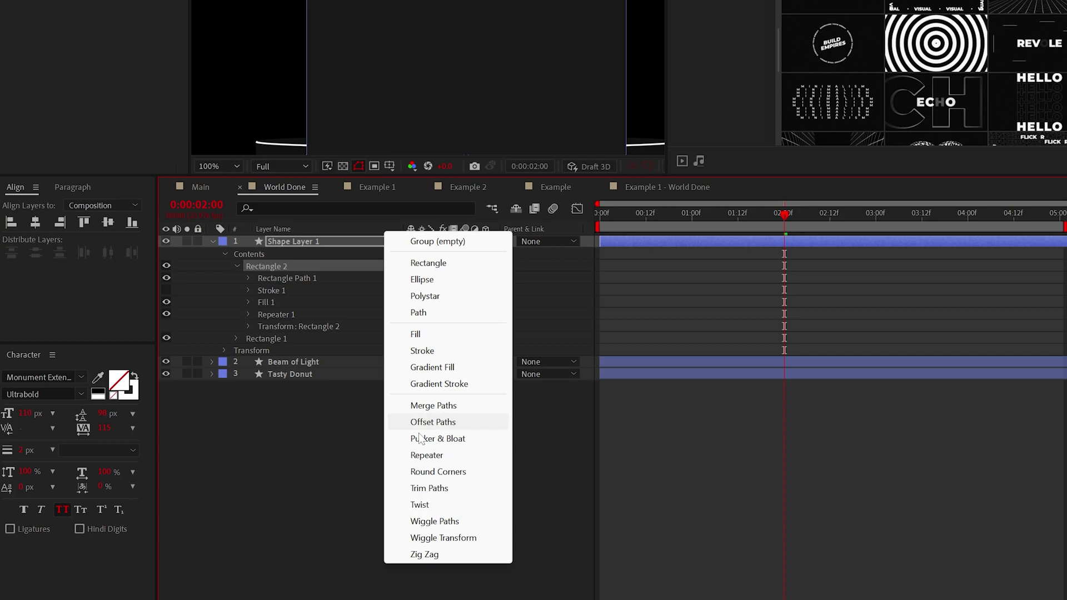
{"action": "left_click", "coordinate": [429, 574]}
{"action": "left_click", "coordinate": [249, 442]}
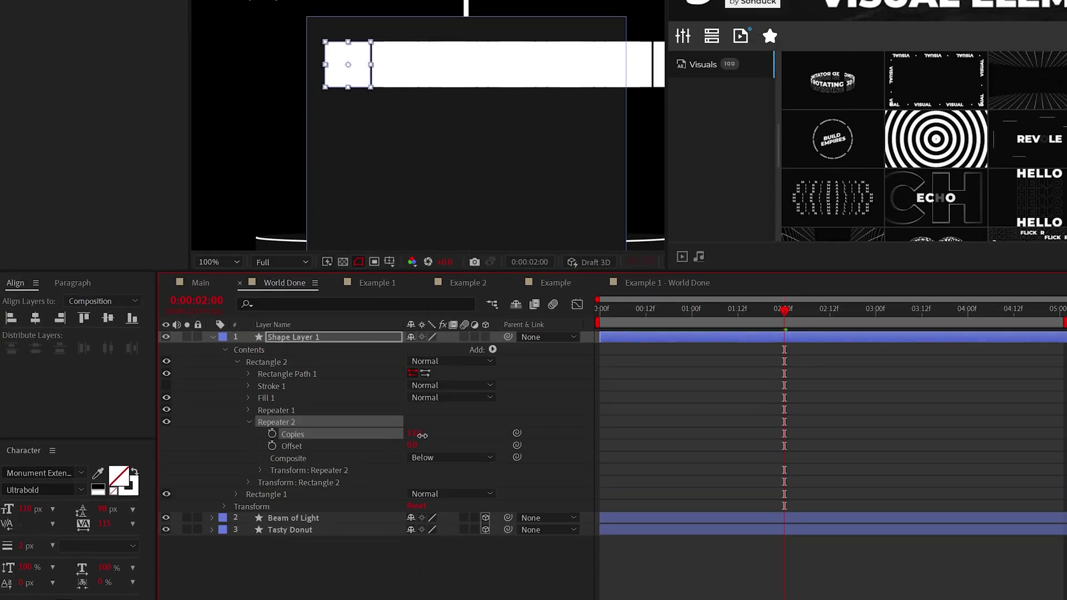
{"action": "left_click", "coordinate": [260, 471]}
{"action": "type", "text": "00"}
{"action": "key", "text": "Return"}
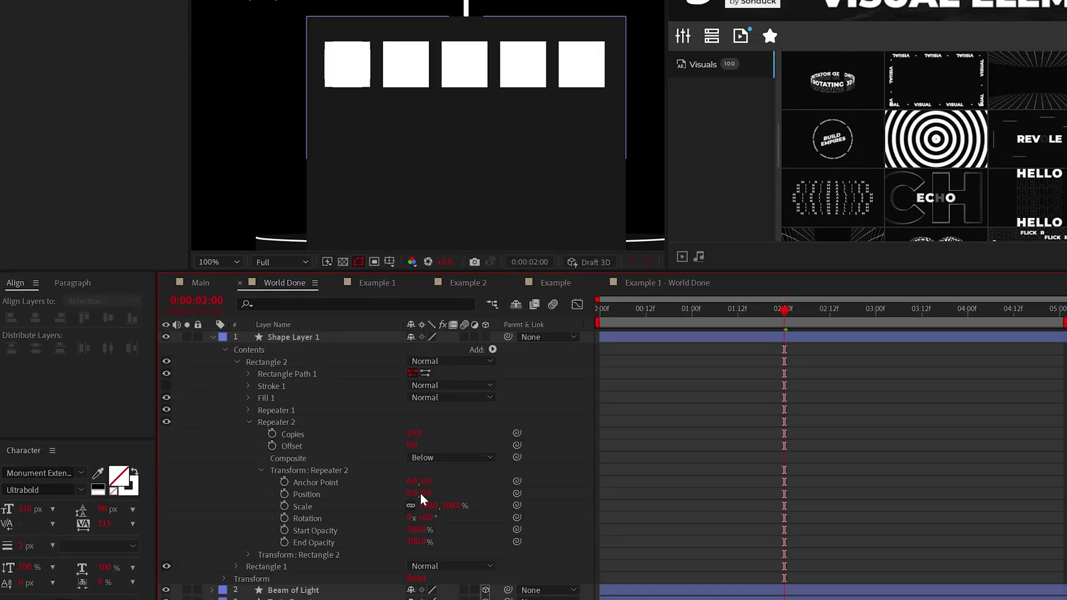
{"action": "left_click_drag", "start_coordinate": [425, 494], "coordinate": [533, 481]}
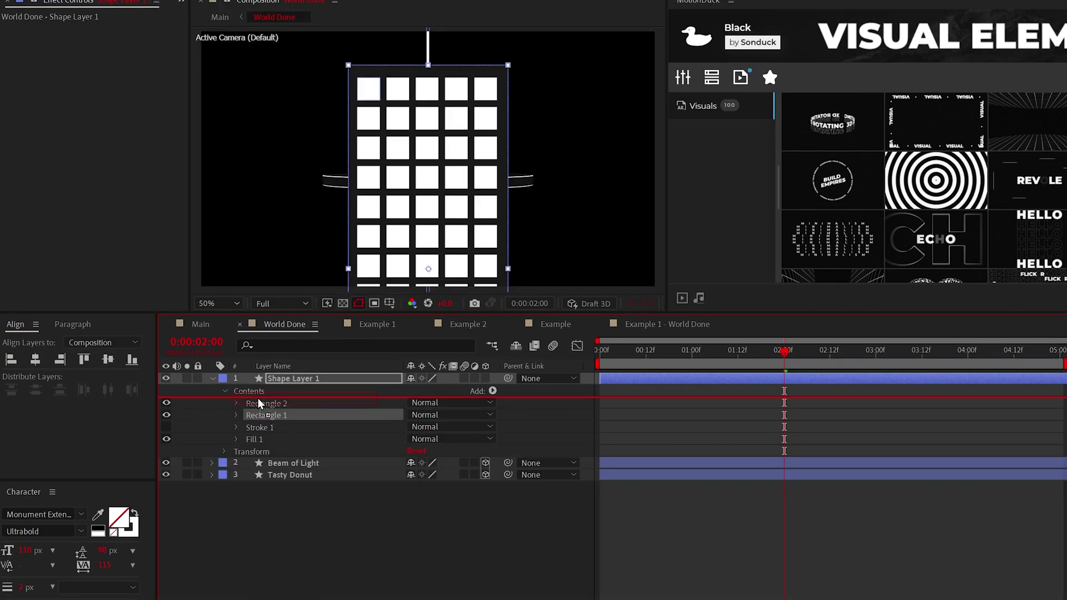
Add Merge Paths to the building shape layer and set its mode to Subtract to cut out the windows.
{"action": "left_click", "coordinate": [492, 391]}
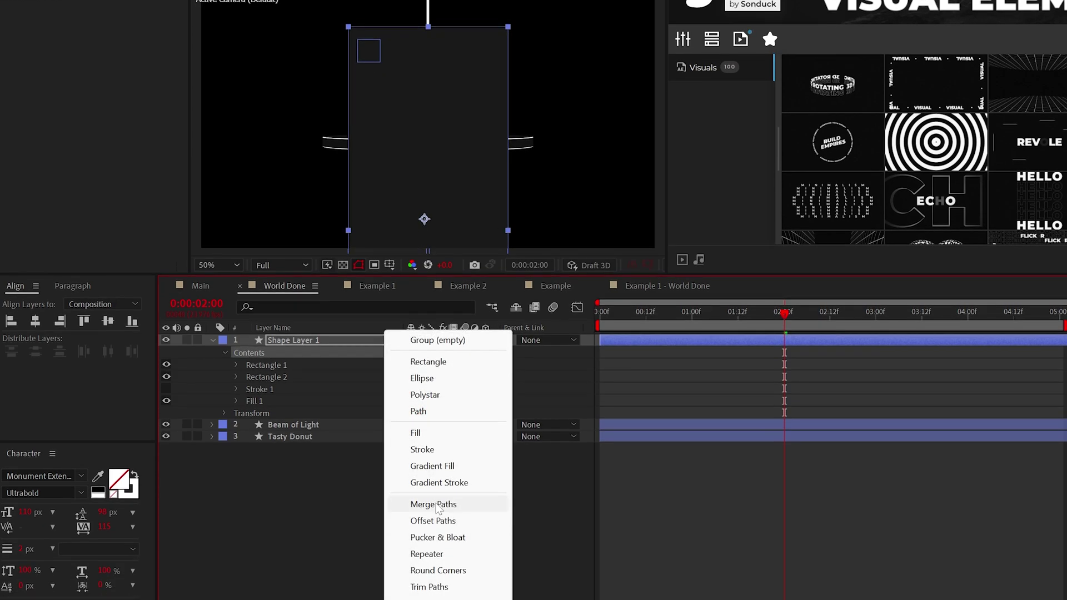
{"action": "left_click", "coordinate": [434, 542]}
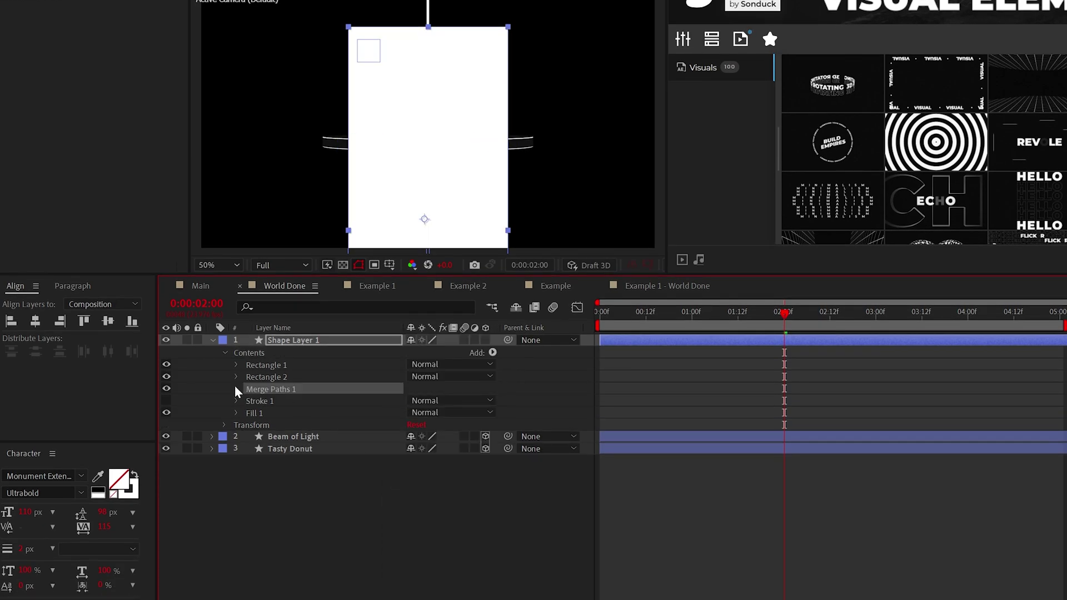
{"action": "left_click", "coordinate": [237, 390]}
{"action": "left_click", "coordinate": [434, 401]}
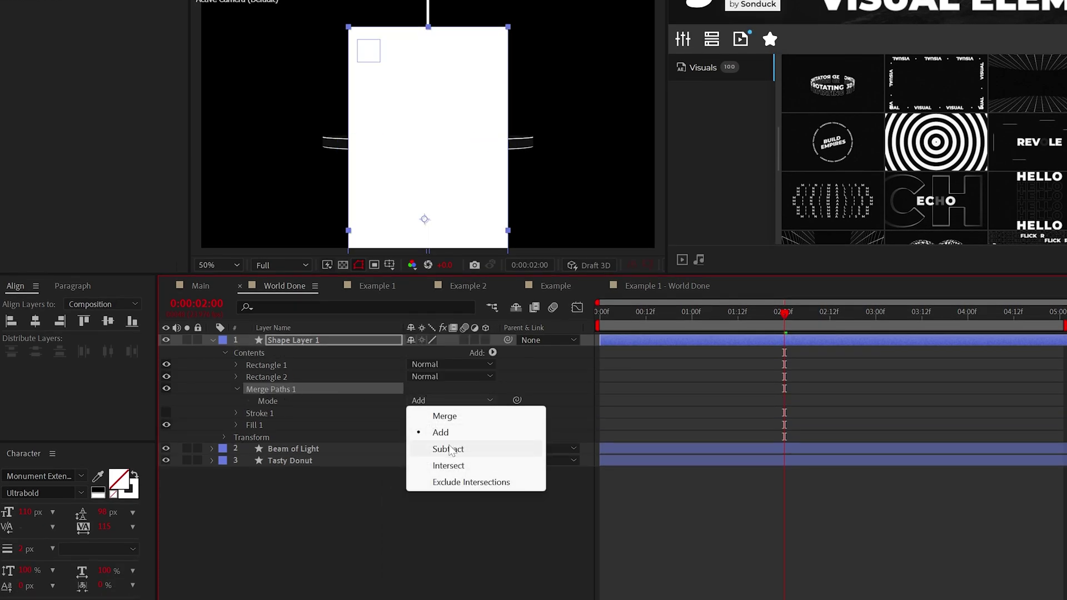
{"action": "left_click", "coordinate": [448, 449]}
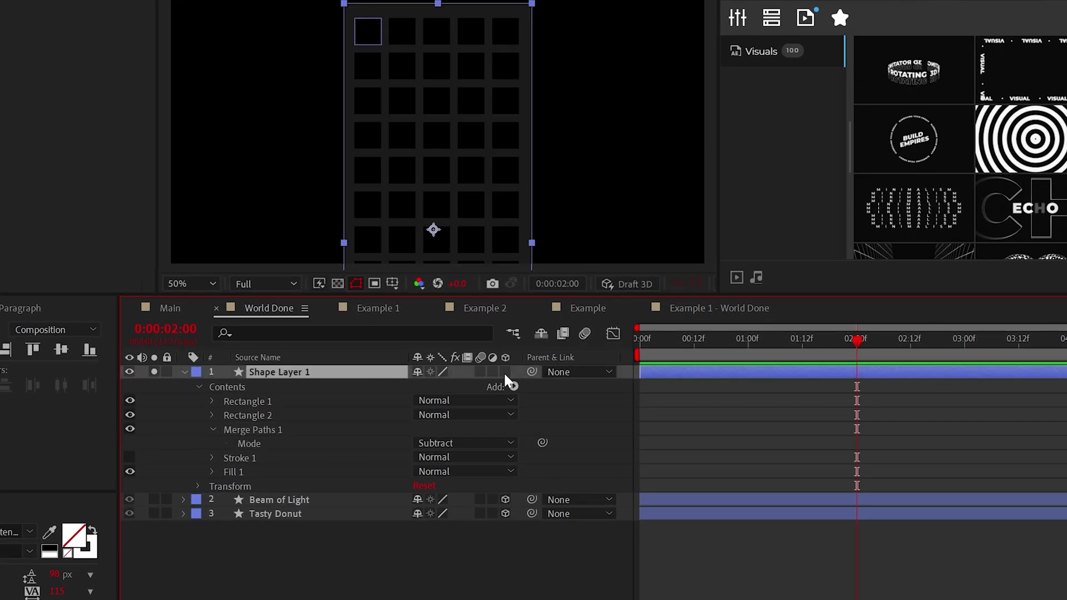
Make the building shape layer 3D and raise its extrusion depth to about 220.
{"action": "left_click", "coordinate": [505, 372]}
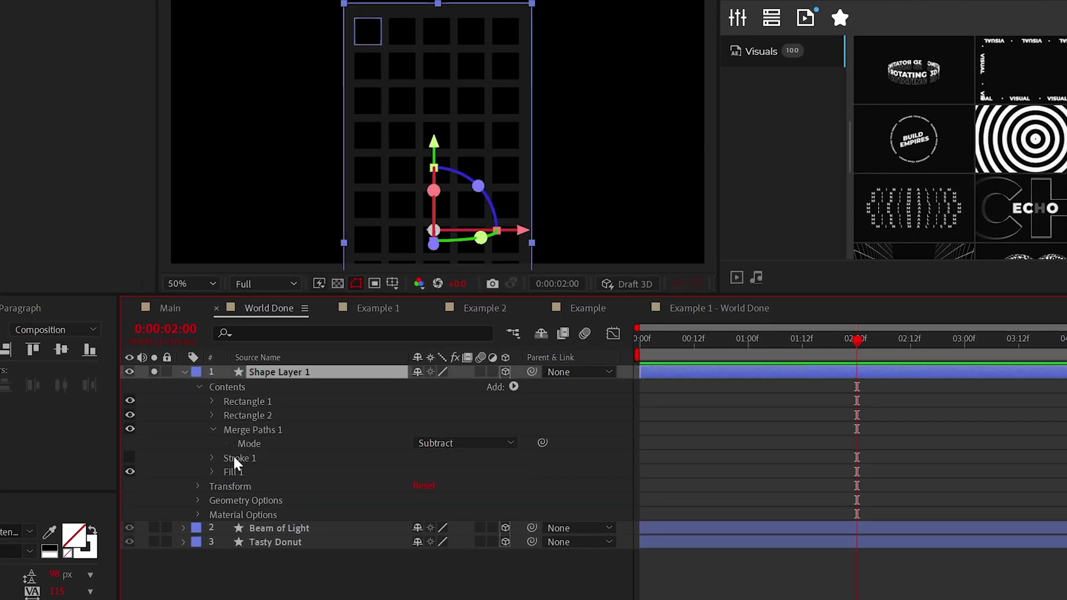
{"action": "left_click", "coordinate": [198, 387]}
{"action": "left_click", "coordinate": [197, 418]}
{"action": "left_click_drag", "start_coordinate": [423, 471], "coordinate": [600, 479]}
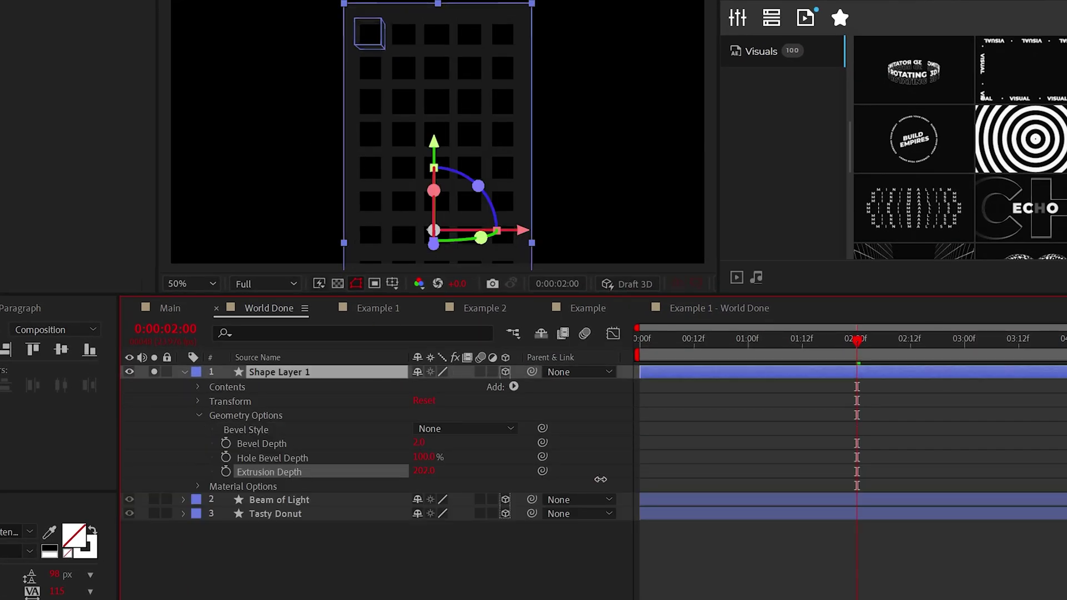
Add an empty group to the layer's contents and move both rectangles, Merge Paths 1, Stroke 1 and Fill 1 into it.
{"action": "left_click", "coordinate": [513, 386]}
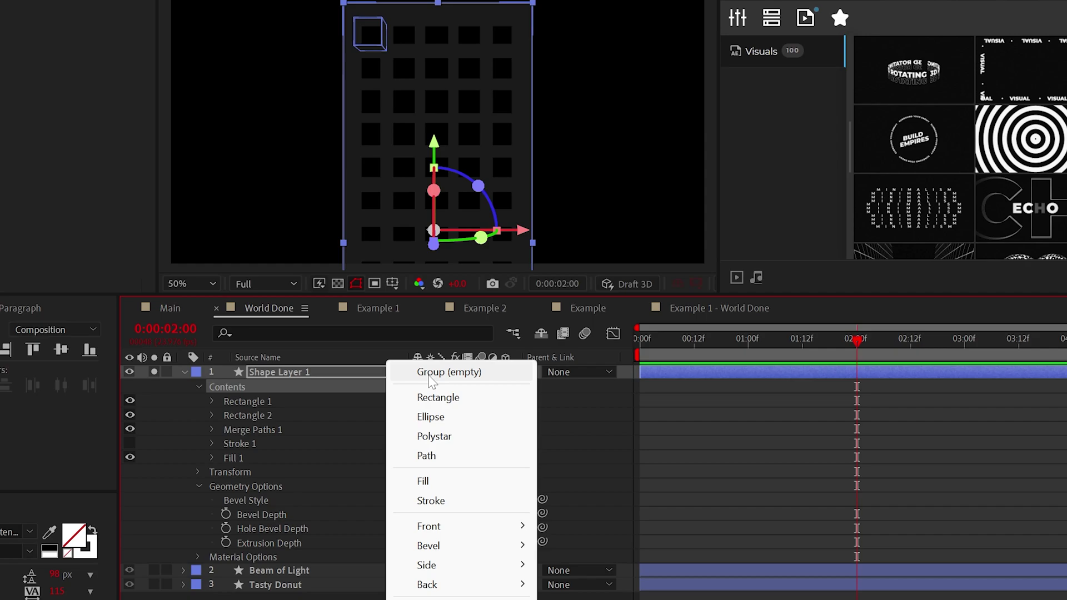
{"action": "left_click", "coordinate": [432, 374]}
{"action": "left_click", "coordinate": [257, 417], "text": "ctrl"}
{"action": "left_click", "coordinate": [247, 443], "text": "ctrl"}
{"action": "left_click", "coordinate": [239, 457], "text": "ctrl"}
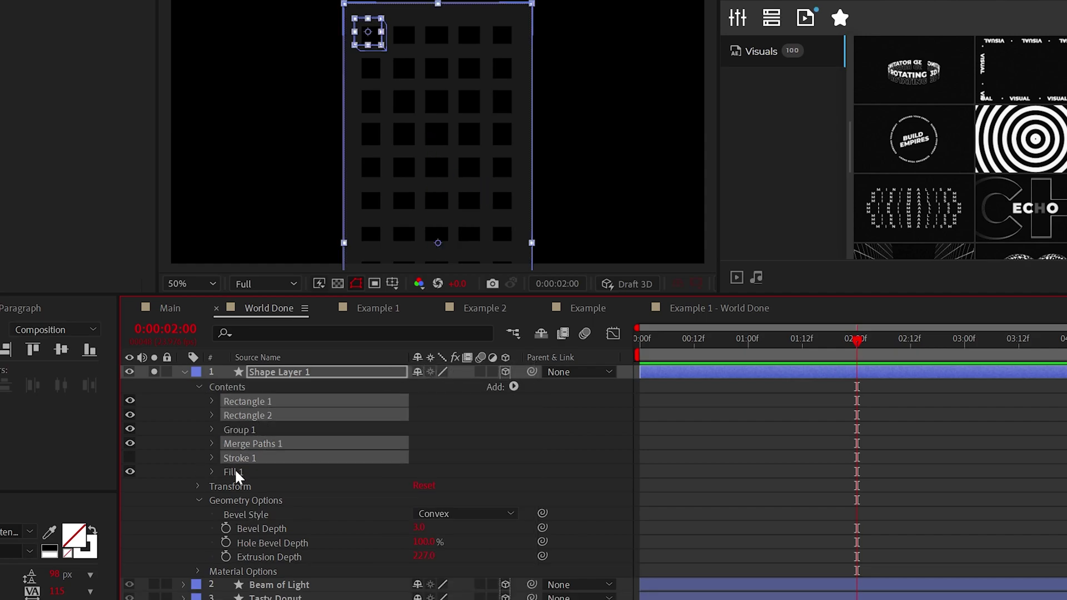
{"action": "left_click", "coordinate": [235, 471], "text": "ctrl"}
{"action": "left_click_drag", "start_coordinate": [236, 415], "coordinate": [237, 431]}
Add a Bevel Color property to Group 1 and set it to white, FFFFFF.
{"action": "left_click", "coordinate": [512, 387]}
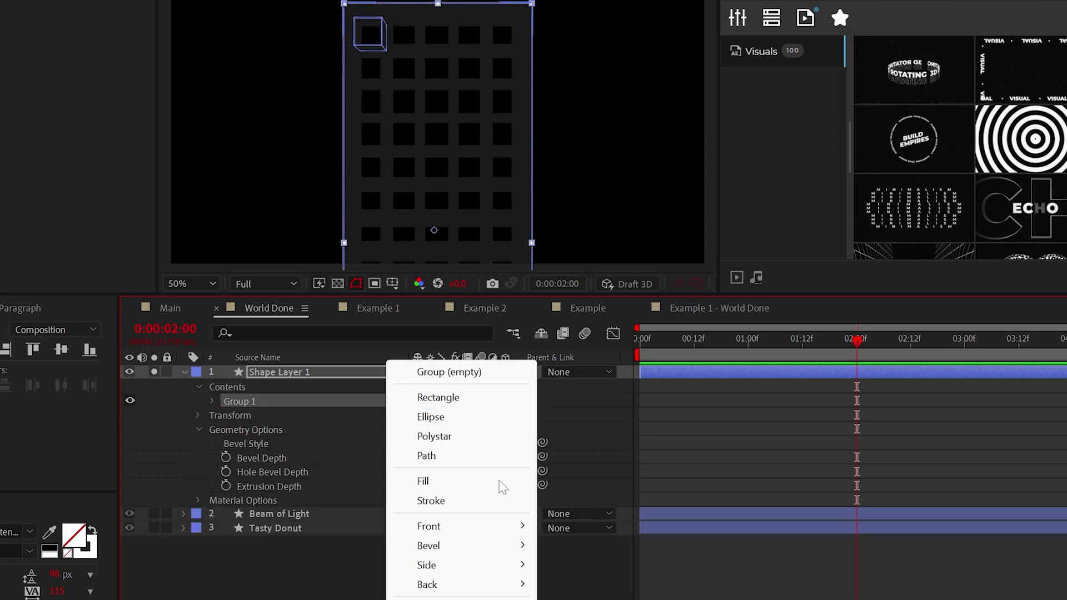
{"action": "mouse_move", "coordinate": [474, 546]}
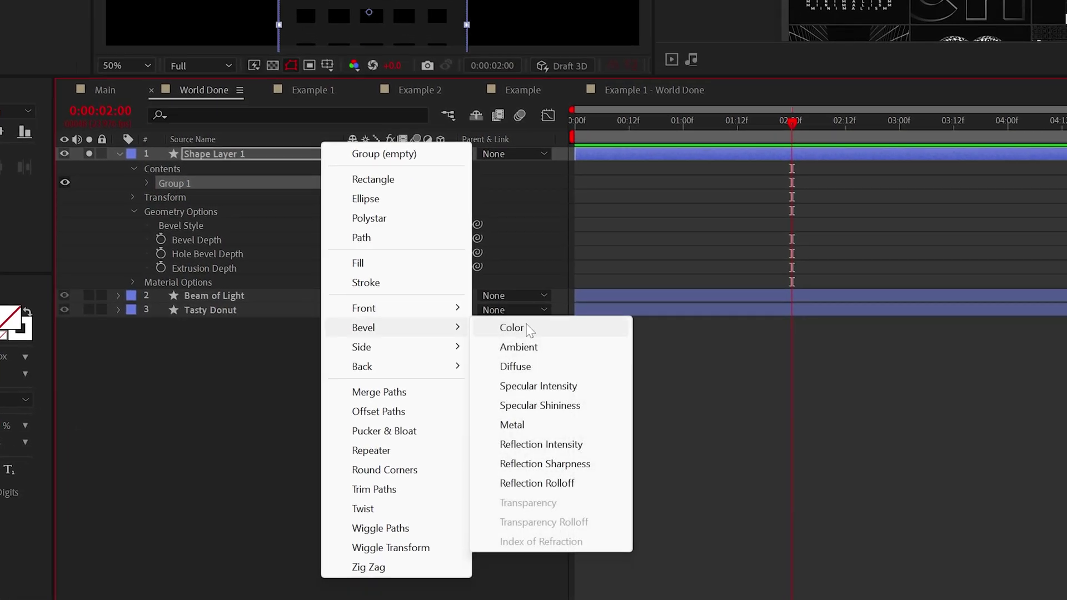
{"action": "left_click", "coordinate": [527, 328]}
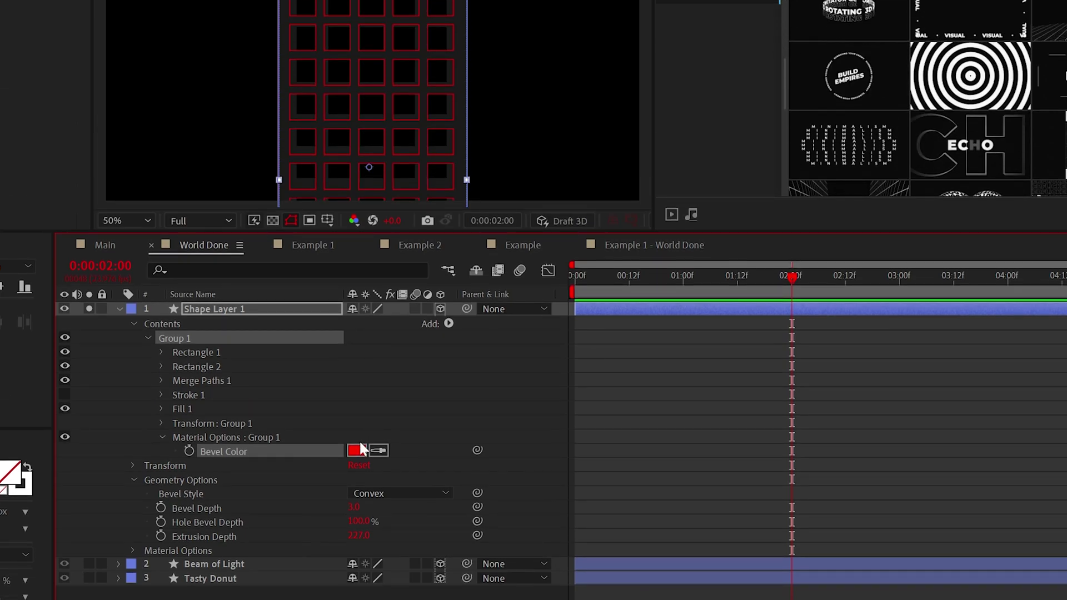
{"action": "left_click", "coordinate": [357, 295]}
{"action": "left_click_drag", "start_coordinate": [70, 163], "coordinate": [32, 119]}
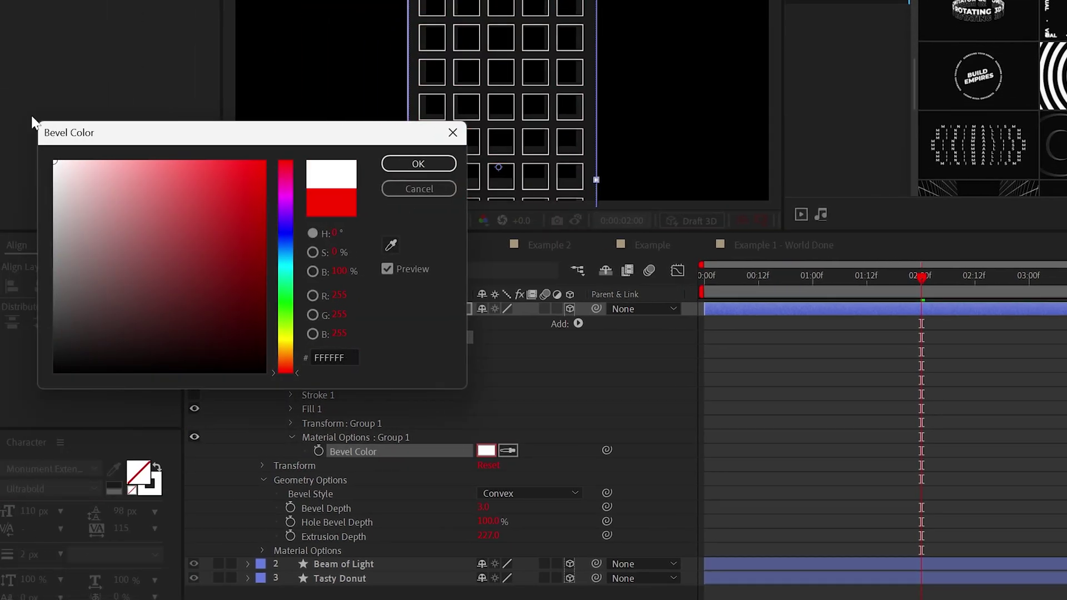
{"action": "left_click", "coordinate": [418, 164]}
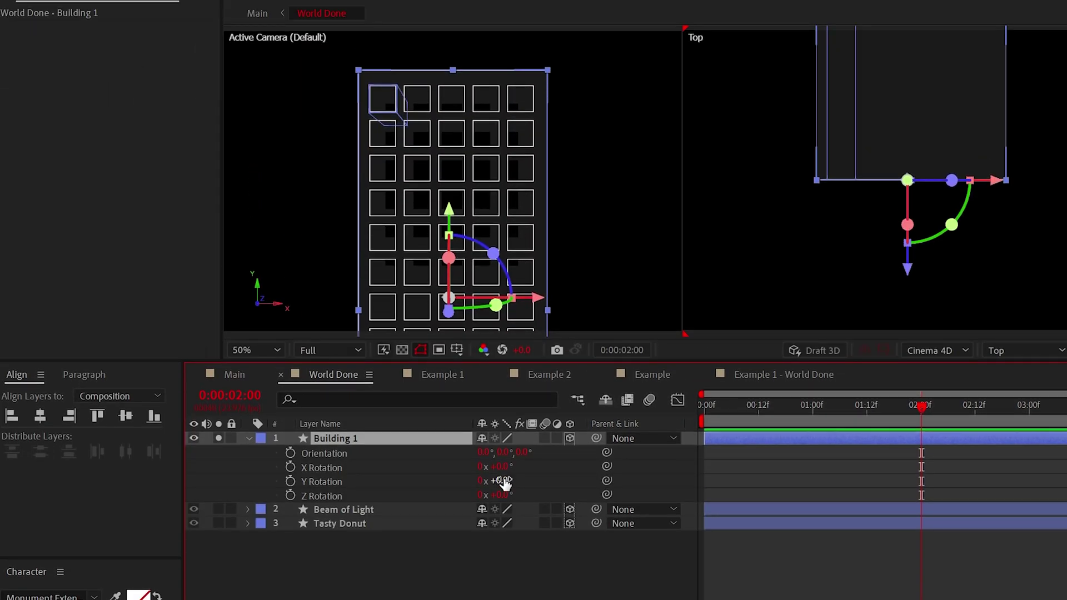
Set the Y rotation of Building 1 to -90 degrees.
{"action": "left_click_drag", "start_coordinate": [504, 481], "coordinate": [495, 483]}
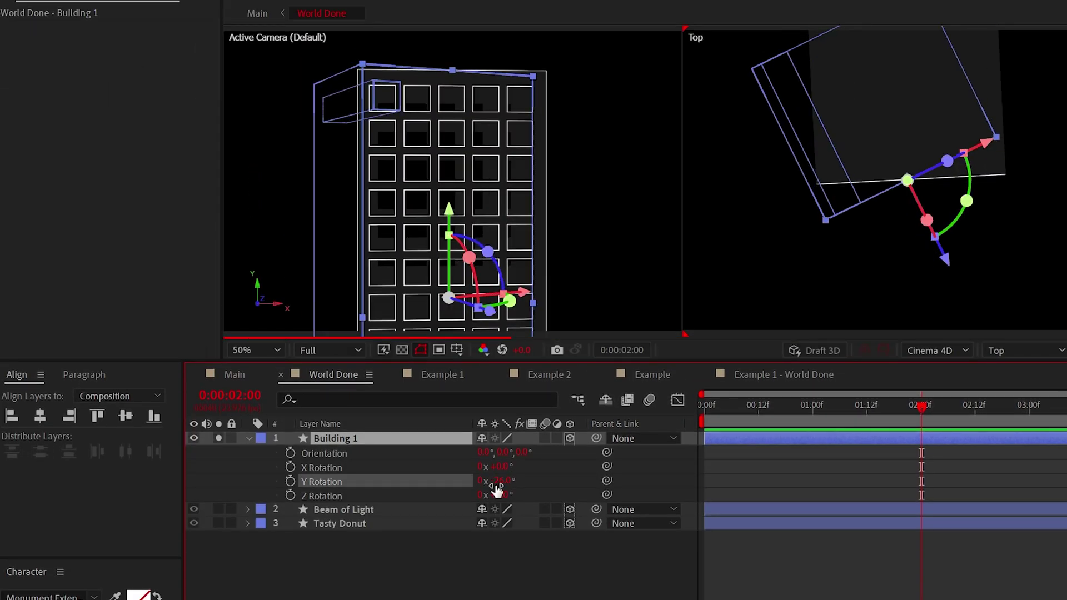
{"action": "left_click", "coordinate": [497, 482]}
{"action": "type", "text": "-90"}
{"action": "left_click", "coordinate": [490, 579]}
Move Building 1 to the left back of the scene, with X about 387 and Y about 508.
{"action": "left_click", "coordinate": [369, 440]}
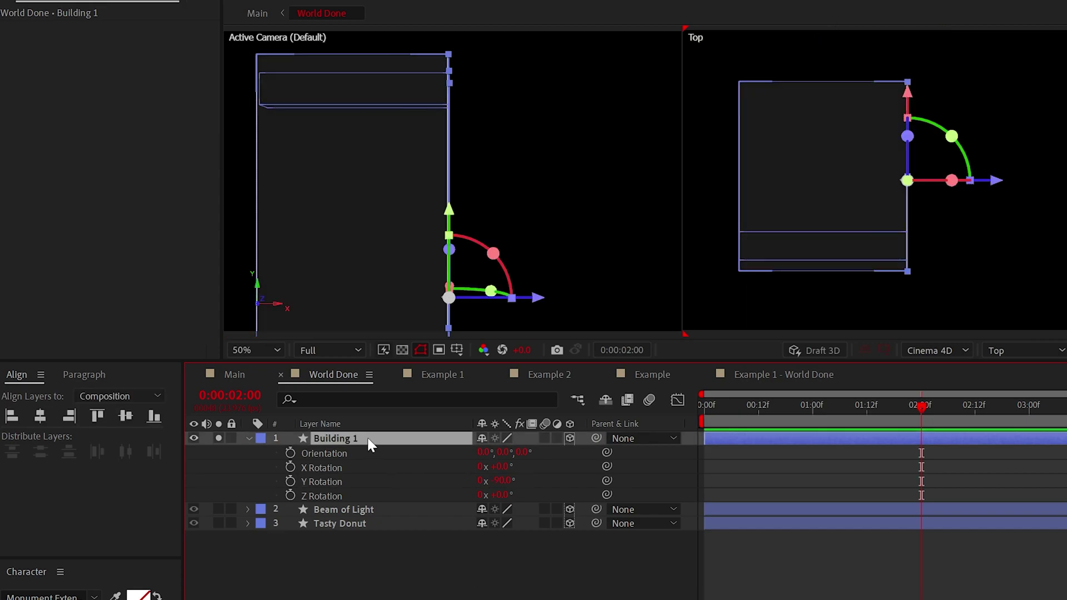
{"action": "key", "text": "p"}
{"action": "scroll", "coordinate": [860, 225], "scroll_direction": "down", "scroll_amount": 1}
{"action": "left_click_drag", "start_coordinate": [486, 456], "coordinate": [343, 478]}
{"action": "mouse_move", "coordinate": [516, 452]}
{"action": "left_mouse_down"}
{"action": "mouse_move", "coordinate": [506, 455]}
{"action": "mouse_move", "coordinate": [518, 452]}
{"action": "left_mouse_up"}
{"action": "left_click_drag", "start_coordinate": [532, 451], "coordinate": [596, 447]}
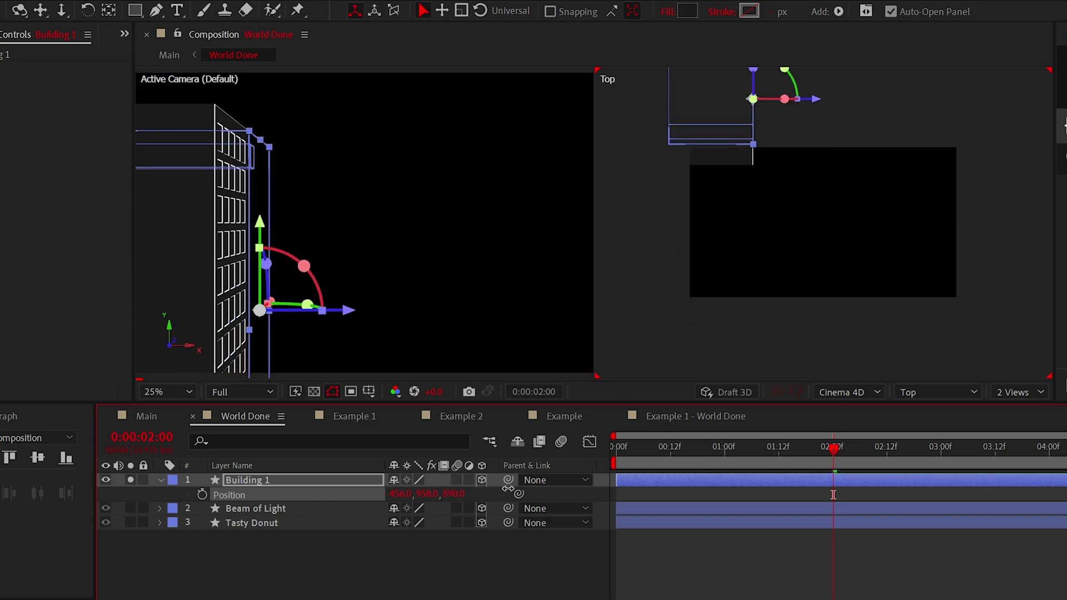
{"action": "left_click_drag", "start_coordinate": [508, 489], "coordinate": [477, 491]}
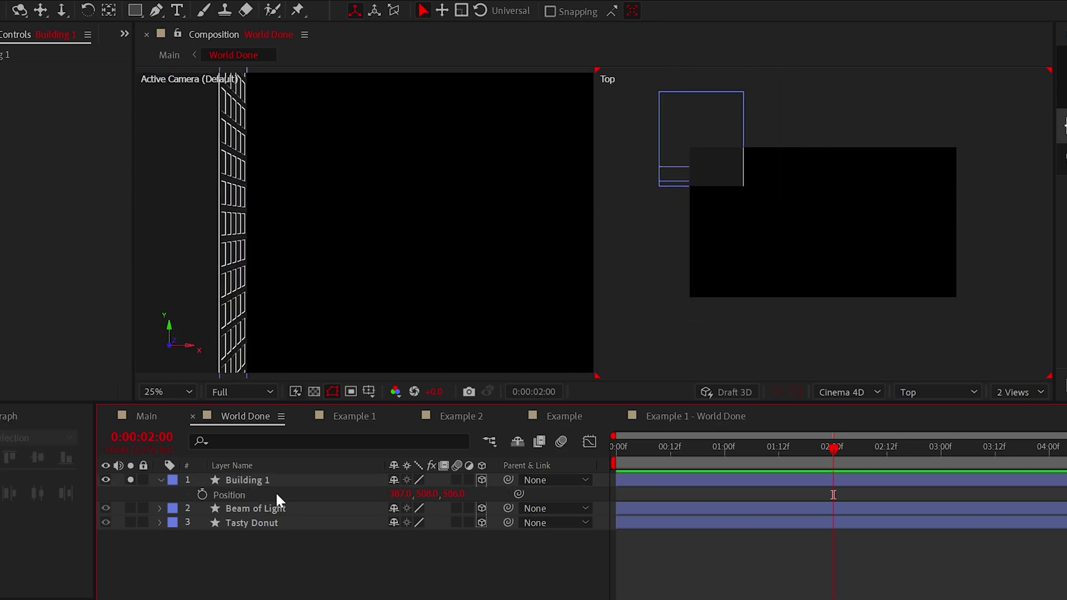
Duplicate Building 1 and move one copy toward the camera to a Z position of about -634.
{"action": "left_click", "coordinate": [267, 483]}
{"action": "key", "text": "ctrl+d"}
{"action": "left_click_drag", "start_coordinate": [464, 512], "coordinate": [392, 537]}
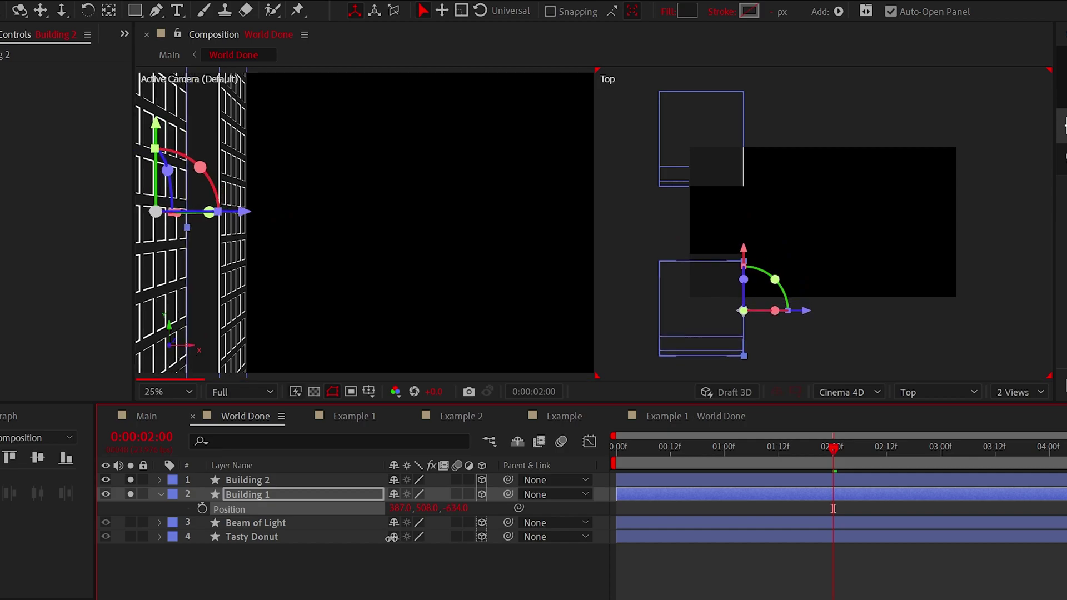
Duplicate both building layers and shift the pair along X to the opposite side of the ring platform.
{"action": "left_click", "coordinate": [256, 481], "text": "ctrl"}
{"action": "key", "text": "ctrl+d"}
{"action": "key", "text": "p"}
{"action": "left_click_drag", "start_coordinate": [401, 496], "coordinate": [563, 504]}
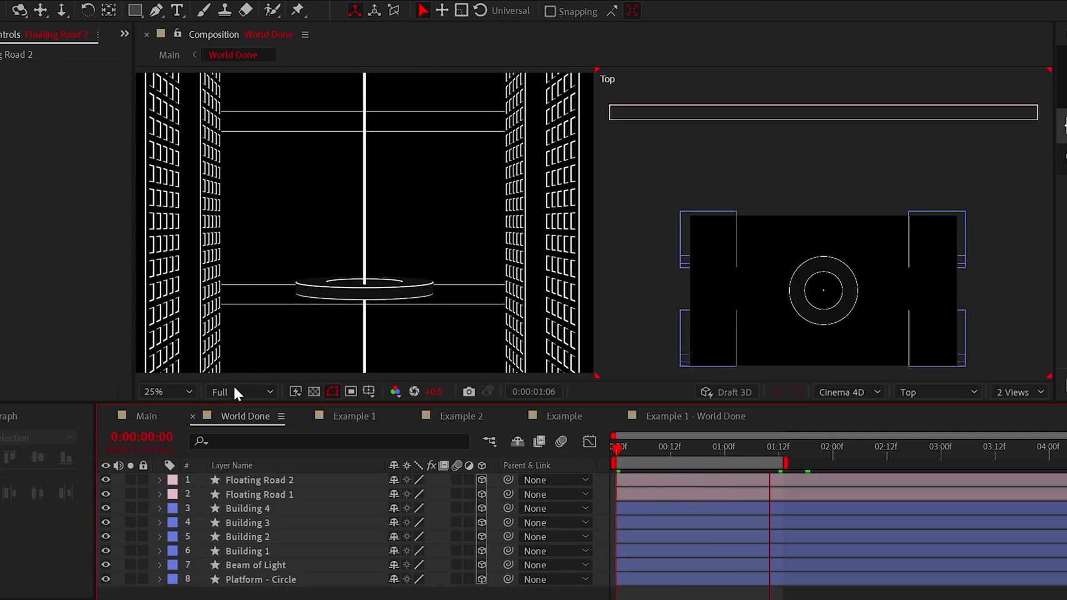
Hide Floating Road 1 and Floating Road 2 and show them again to compare the scene with and without them.
{"action": "left_click", "coordinate": [105, 494]}
{"action": "left_click", "coordinate": [106, 479]}
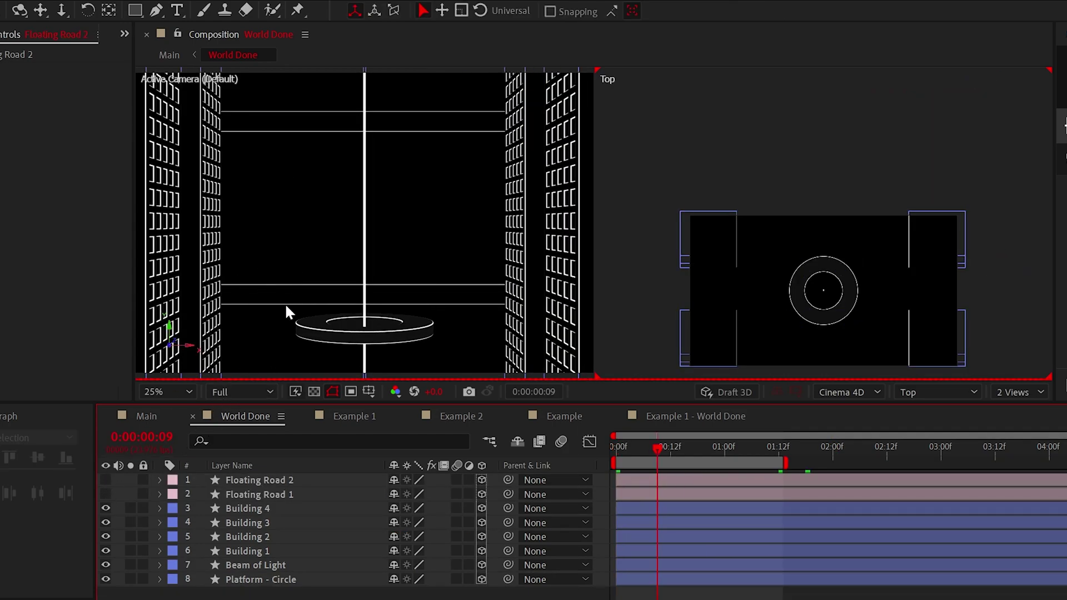
{"action": "left_click_drag", "start_coordinate": [108, 475], "coordinate": [107, 493]}
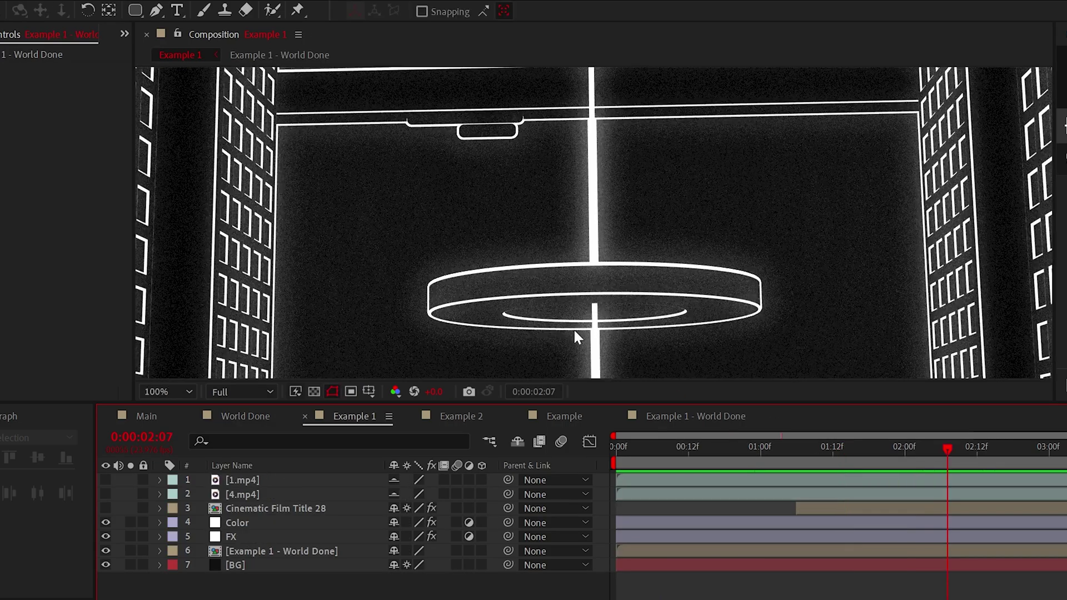
Preview the Example 1 composition and examine the vehicle shapes on the floating roads close up.
{"action": "key", "text": "space"}
{"action": "scroll", "coordinate": [573, 329], "scroll_direction": "up", "scroll_amount": 2}
{"action": "left_click_drag", "start_coordinate": [606, 86], "coordinate": [589, 160]}
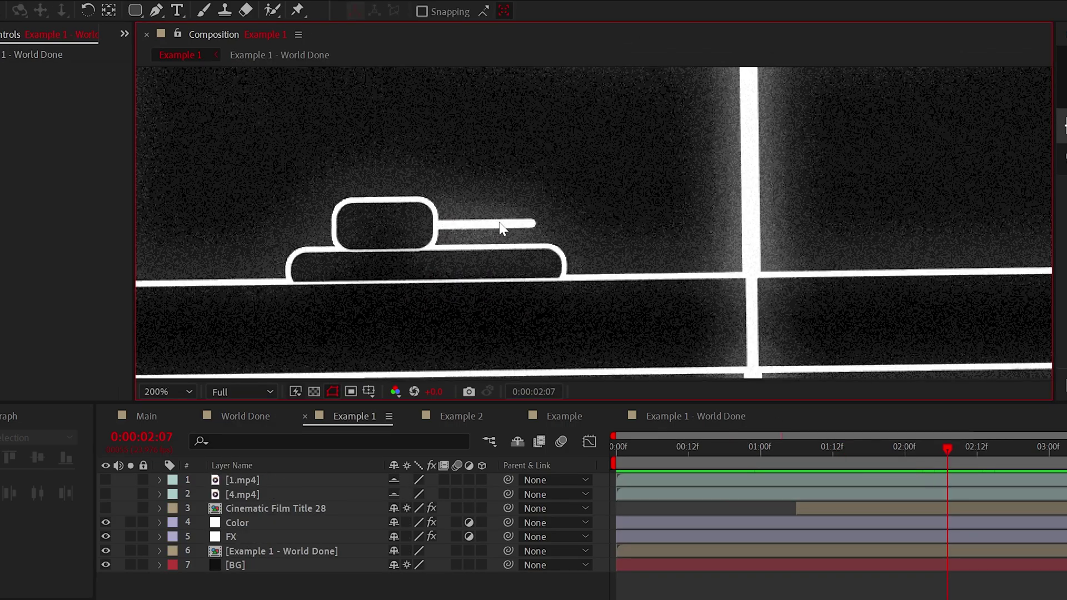
{"action": "key", "text": "space"}
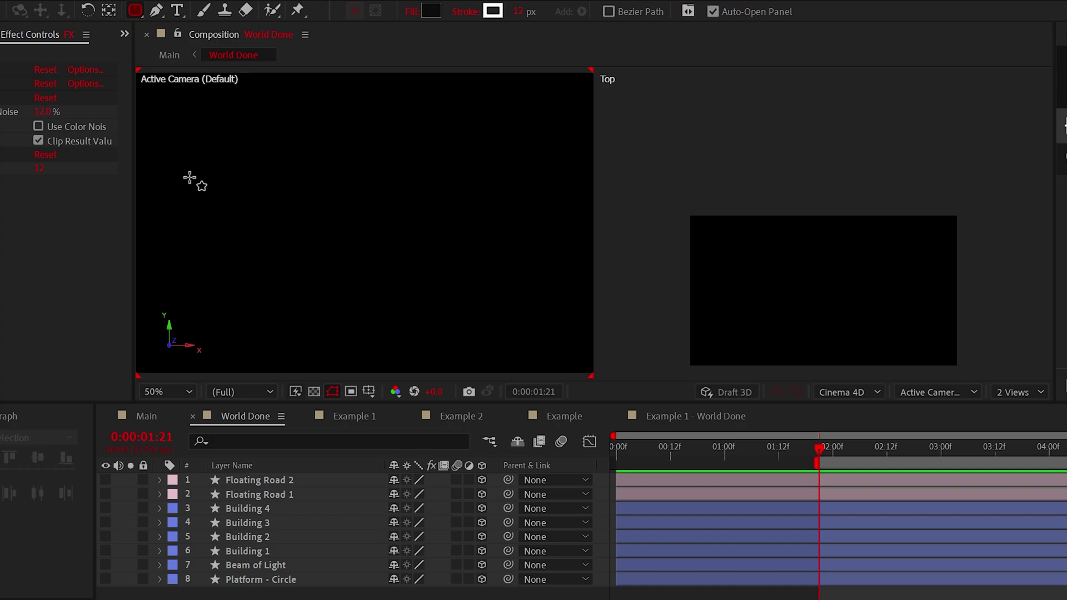
Draw a tank profile with a wide rounded-rectangle body, a smaller turret rectangle above it and a straight line as the barrel.
{"action": "left_click_drag", "start_coordinate": [202, 212], "coordinate": [532, 296]}
{"action": "left_click_drag", "start_coordinate": [291, 160], "coordinate": [453, 225]}
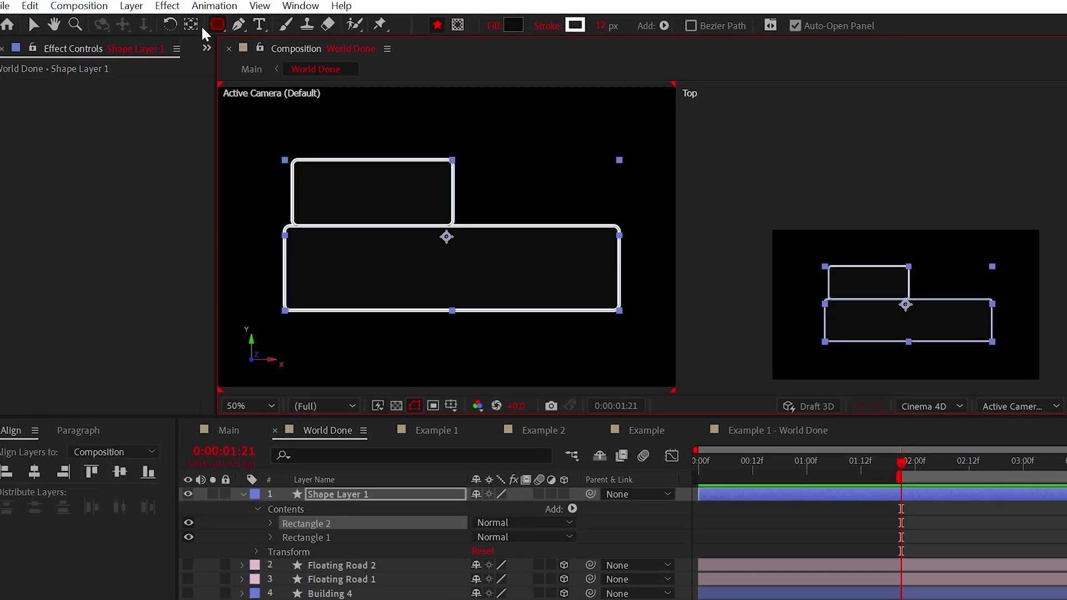
{"action": "left_click", "coordinate": [453, 189]}
{"action": "left_click", "coordinate": [561, 188]}
{"action": "key", "text": "v"}
Shift the turret rectangle along the tank body and reposition the barrel line so it meets the turret's edge.
{"action": "left_click", "coordinate": [271, 523]}
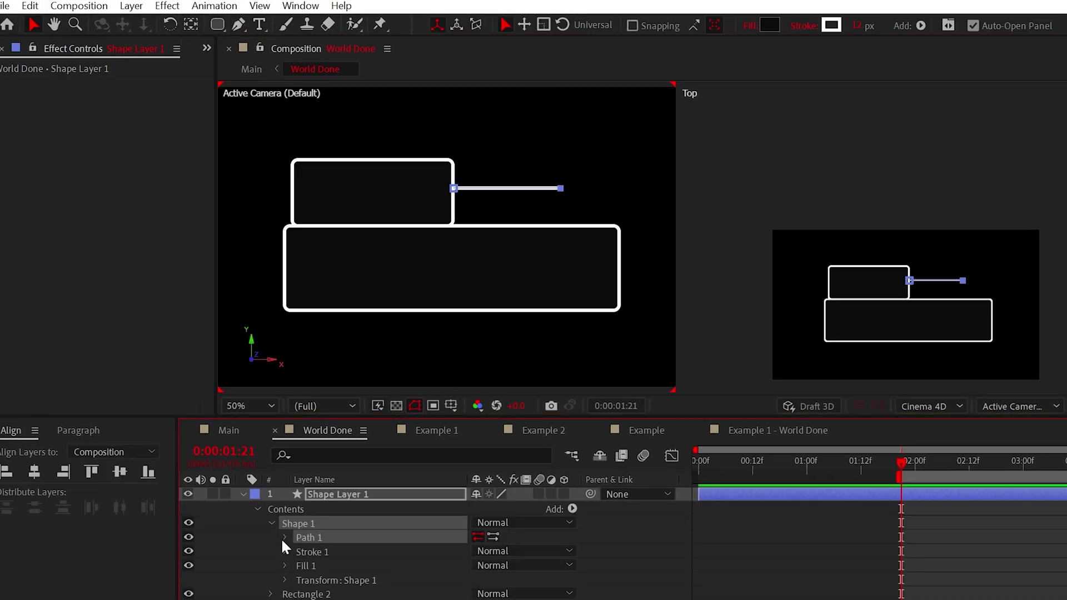
{"action": "left_click", "coordinate": [286, 580]}
{"action": "left_click", "coordinate": [312, 587]}
{"action": "left_click", "coordinate": [268, 585]}
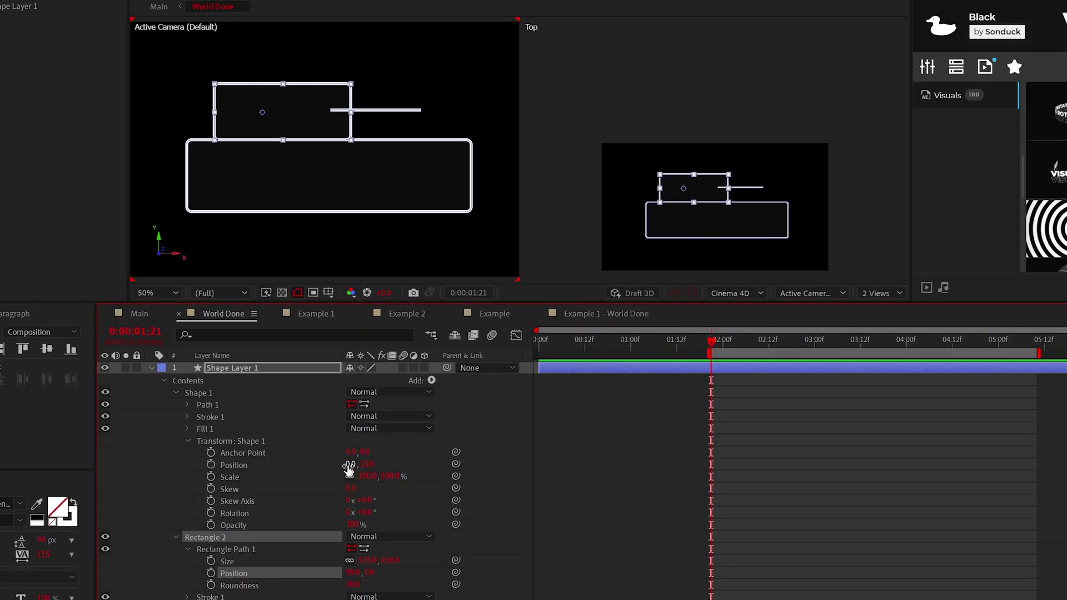
{"action": "key", "text": "F2"}
{"action": "key", "text": "u"}
{"action": "key", "text": "u"}
Rename the tank shape layer as Tank - Heck Yeah and make it a 3D layer.
{"action": "left_click", "coordinate": [232, 367]}
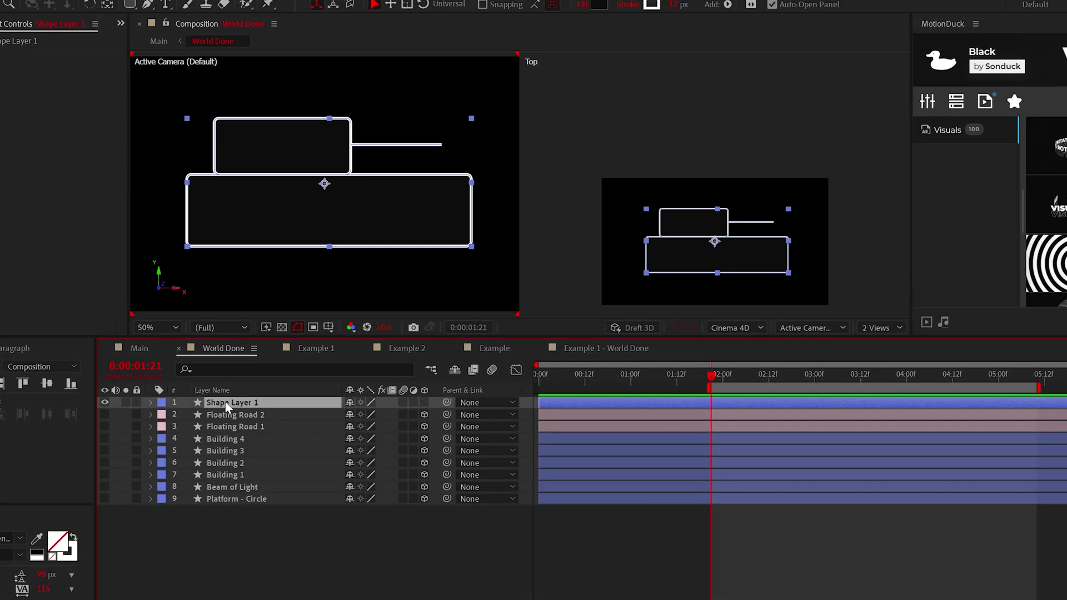
{"action": "key", "text": "Return"}
{"action": "type", "text": "Tank 0"}
{"action": "type", "text": "Heck Yeah"}
{"action": "key", "text": "Return"}
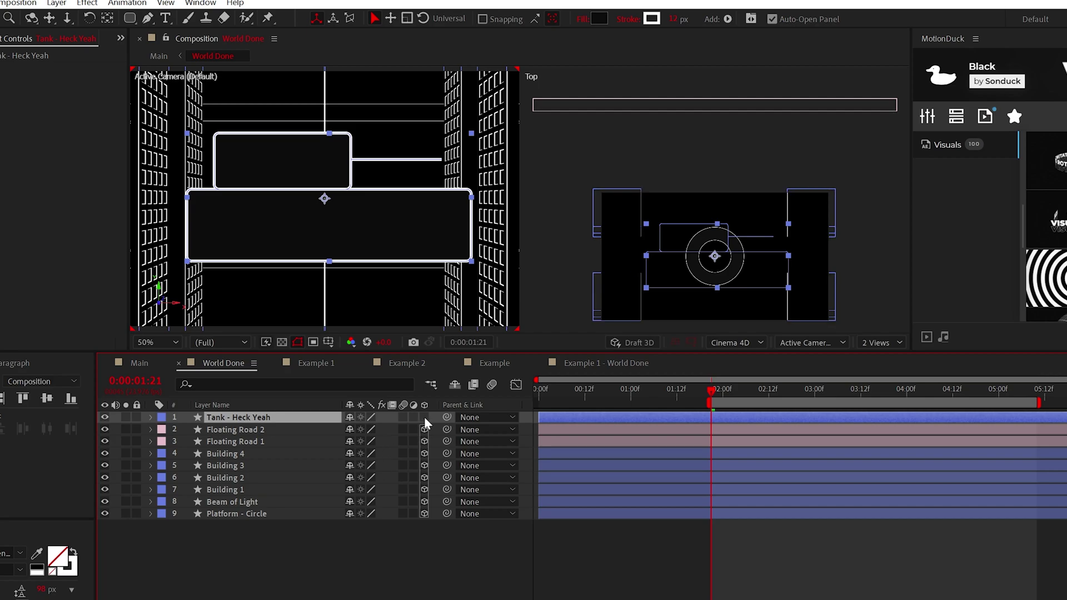
{"action": "left_click", "coordinate": [424, 418]}
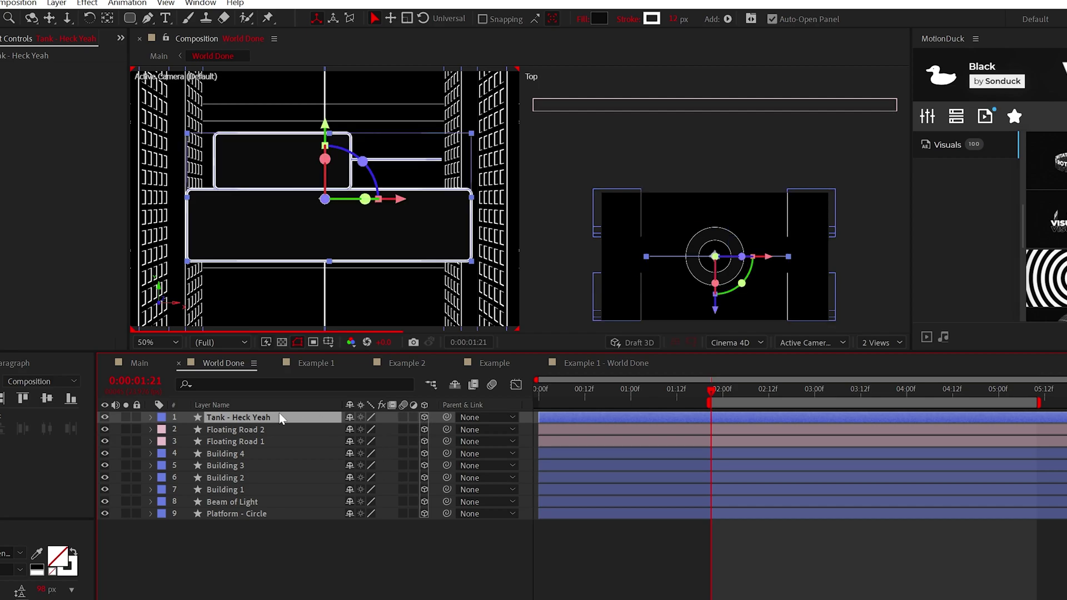
Move the tank back onto the far floating road at a Z position of about 1300 and scale it to 22%.
{"action": "key", "text": "p"}
{"action": "left_click_drag", "start_coordinate": [420, 431], "coordinate": [348, 443]}
{"action": "key", "text": "shift+s"}
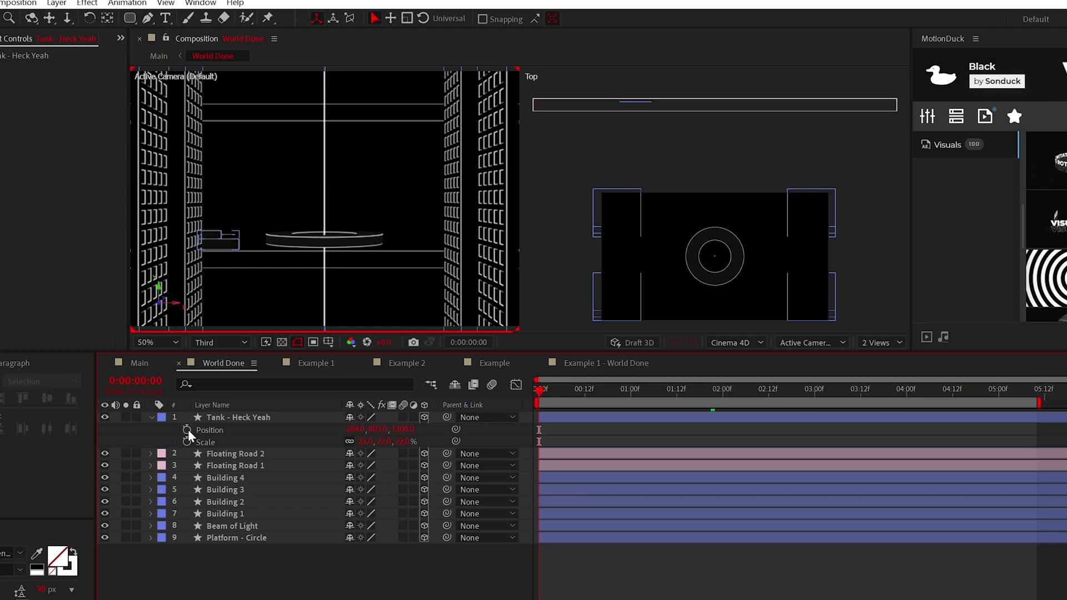
Keyframe the tank's position at the first frame and at 0:00:05:05 so it travels along the floating road.
{"action": "left_click", "coordinate": [187, 431]}
{"action": "left_click_drag", "start_coordinate": [1021, 404], "coordinate": [1018, 404]}
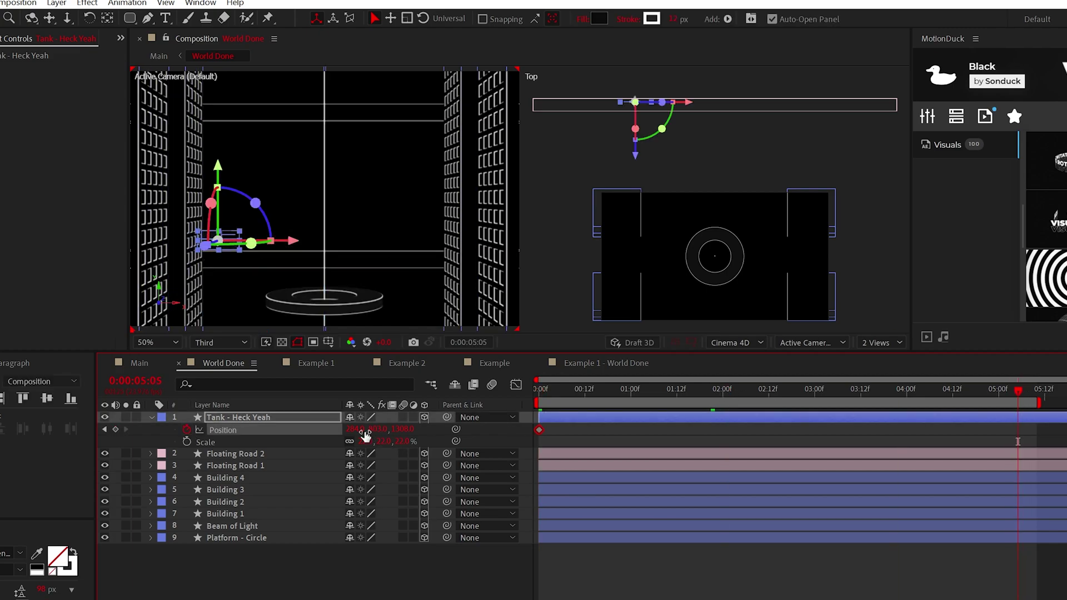
{"action": "left_click_drag", "start_coordinate": [416, 431], "coordinate": [483, 430]}
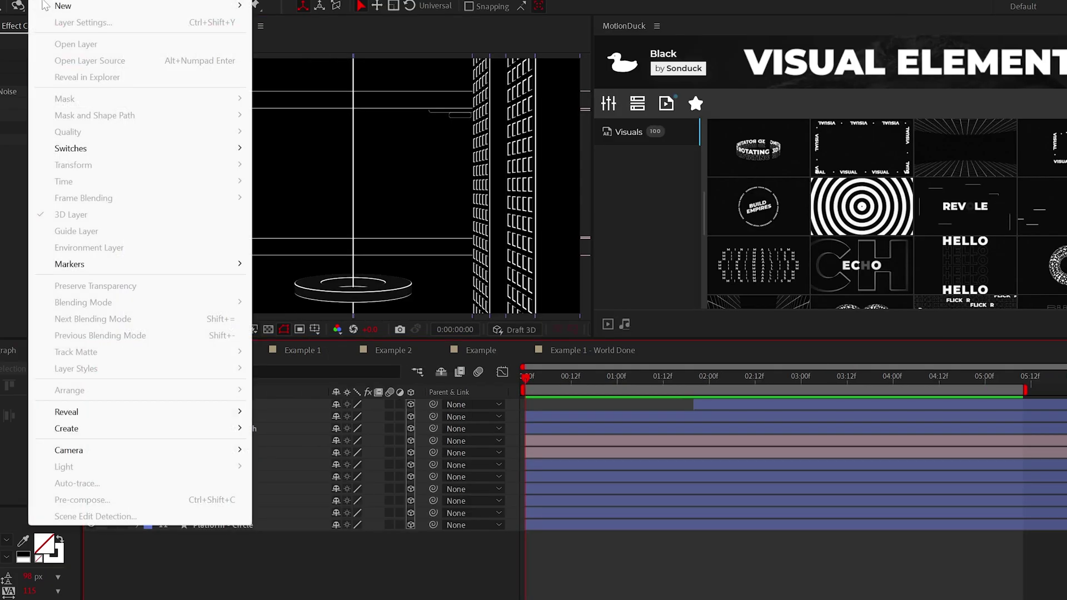
Add a 50 mm two-node camera and set point of interest and position keyframes for it at the first frame.
{"action": "mouse_move", "coordinate": [67, 5]}
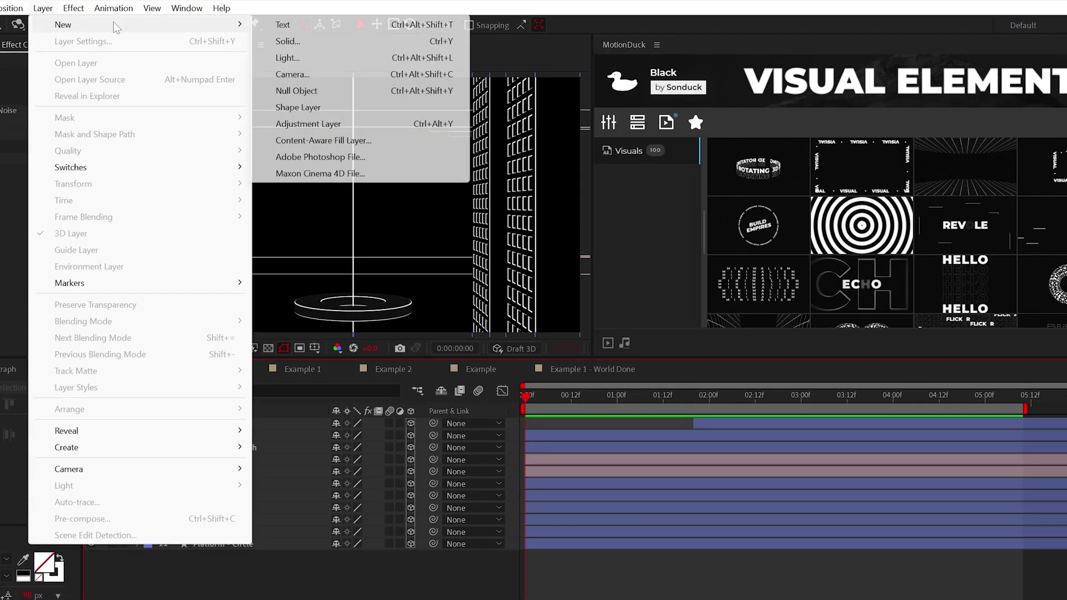
{"action": "left_click", "coordinate": [281, 74]}
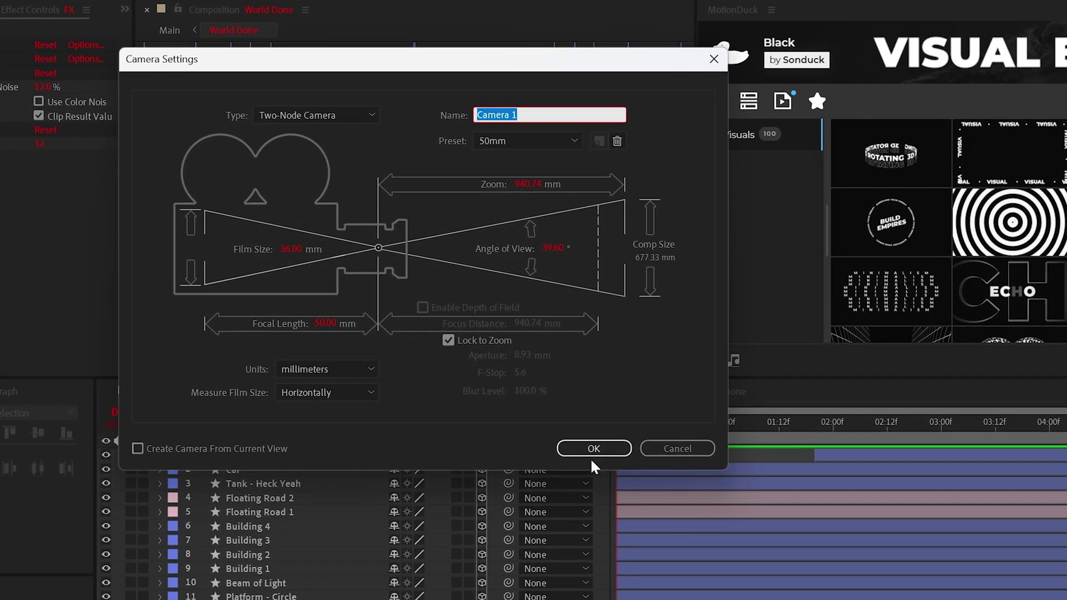
{"action": "left_click", "coordinate": [592, 454]}
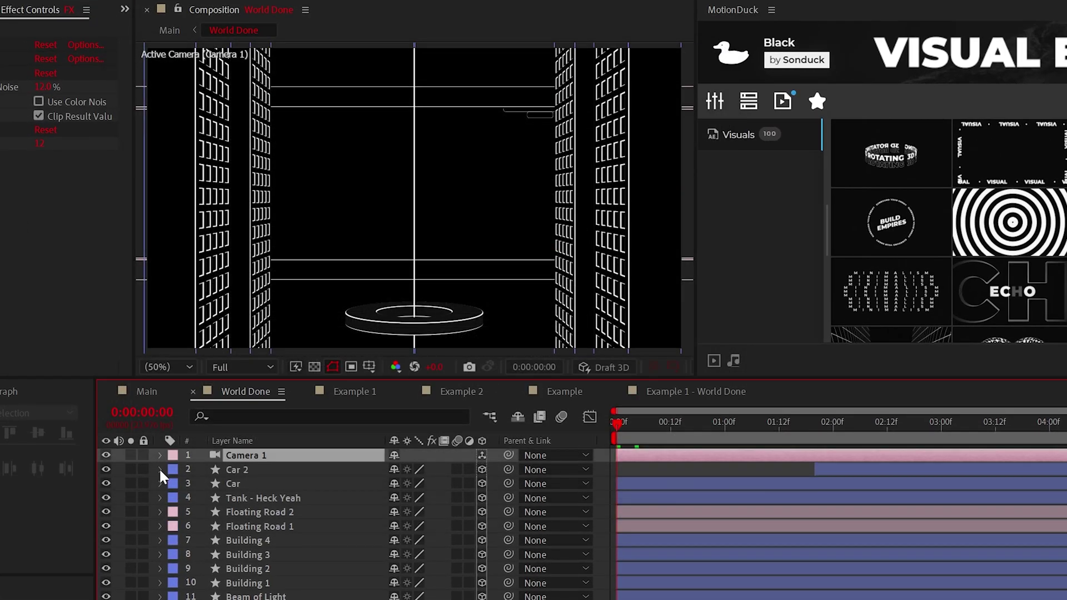
{"action": "left_click", "coordinate": [161, 455]}
{"action": "left_click", "coordinate": [175, 470]}
{"action": "left_click", "coordinate": [202, 499]}
{"action": "left_click", "coordinate": [202, 484]}
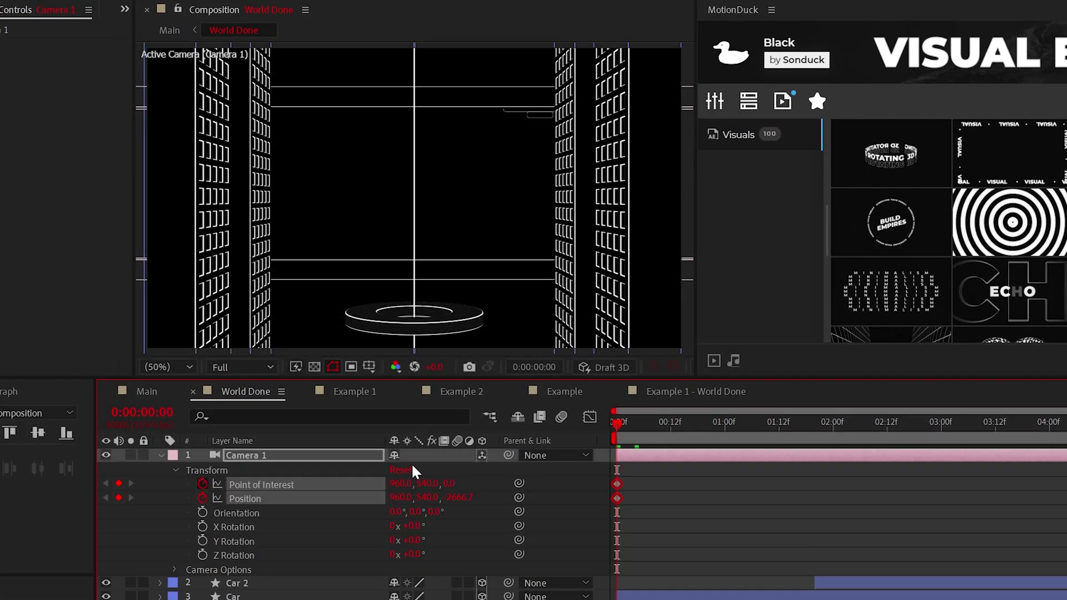
Dolly the camera in toward the ring platform at 0:00:05:01 to animate a push-in.
{"action": "left_click_drag", "start_coordinate": [1004, 423], "coordinate": [1066, 423]}
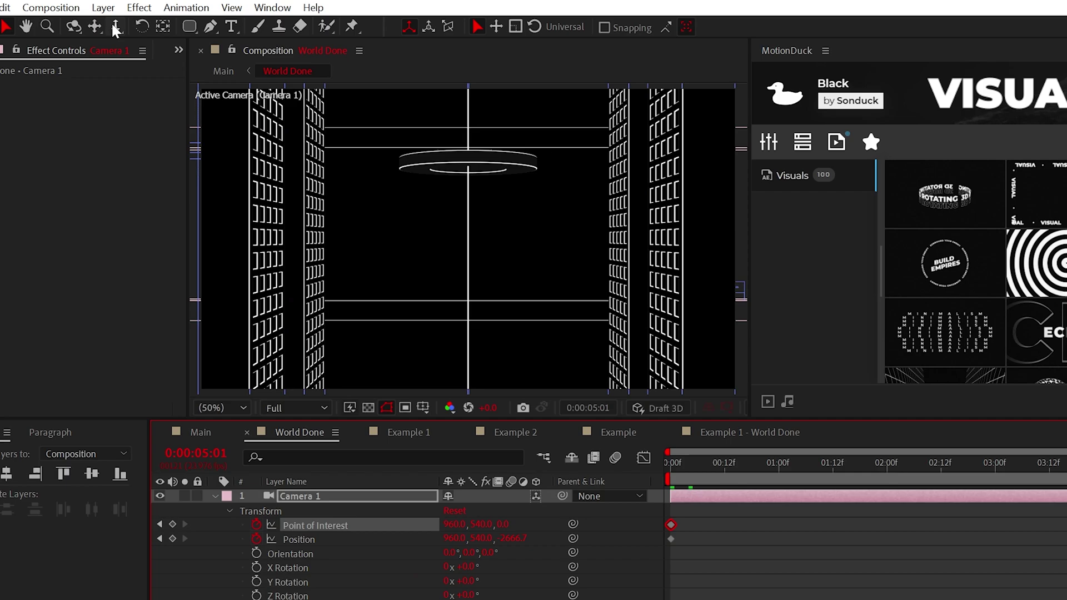
{"action": "left_click", "coordinate": [115, 26]}
{"action": "left_click", "coordinate": [200, 28]}
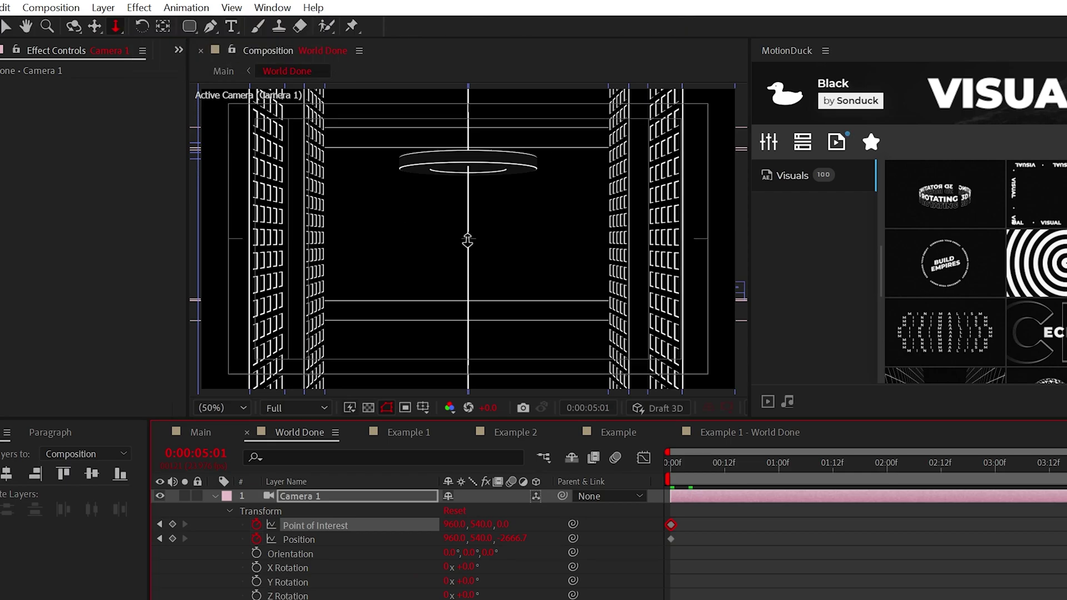
{"action": "left_click_drag", "start_coordinate": [467, 228], "coordinate": [452, 238]}
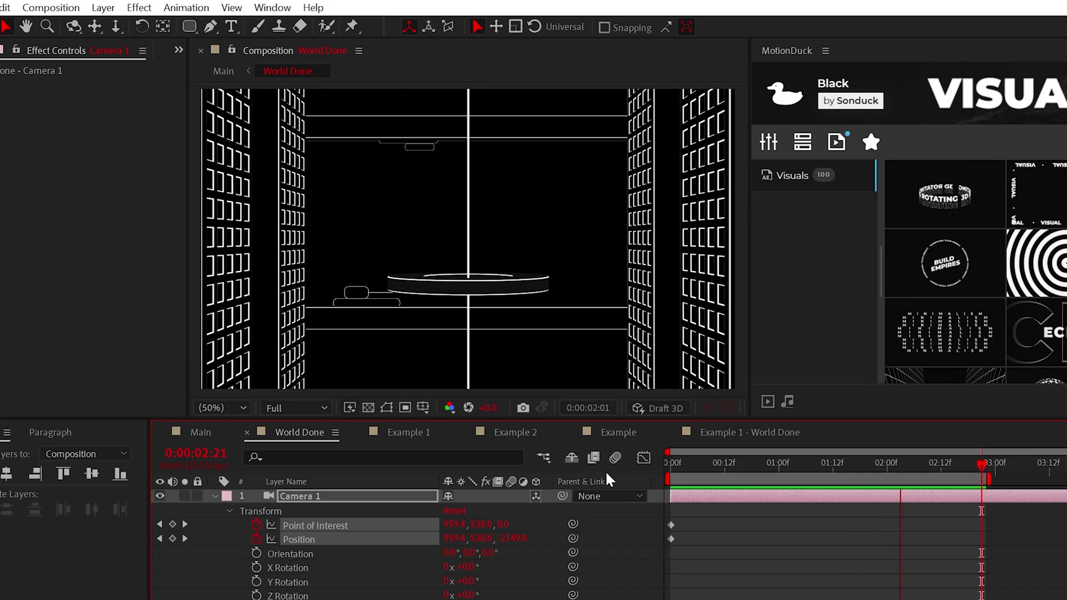
{"action": "left_click", "coordinate": [216, 496]}
Create a null object and parent Camera 1 to it.
{"action": "left_click", "coordinate": [103, 7]}
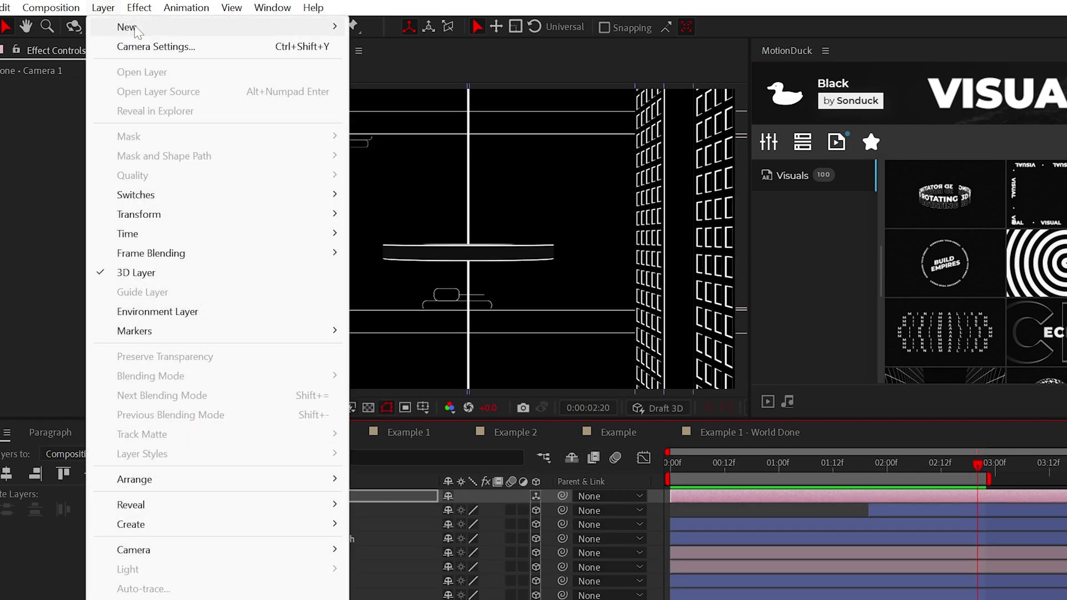
{"action": "mouse_move", "coordinate": [136, 28]}
{"action": "left_click", "coordinate": [408, 106]}
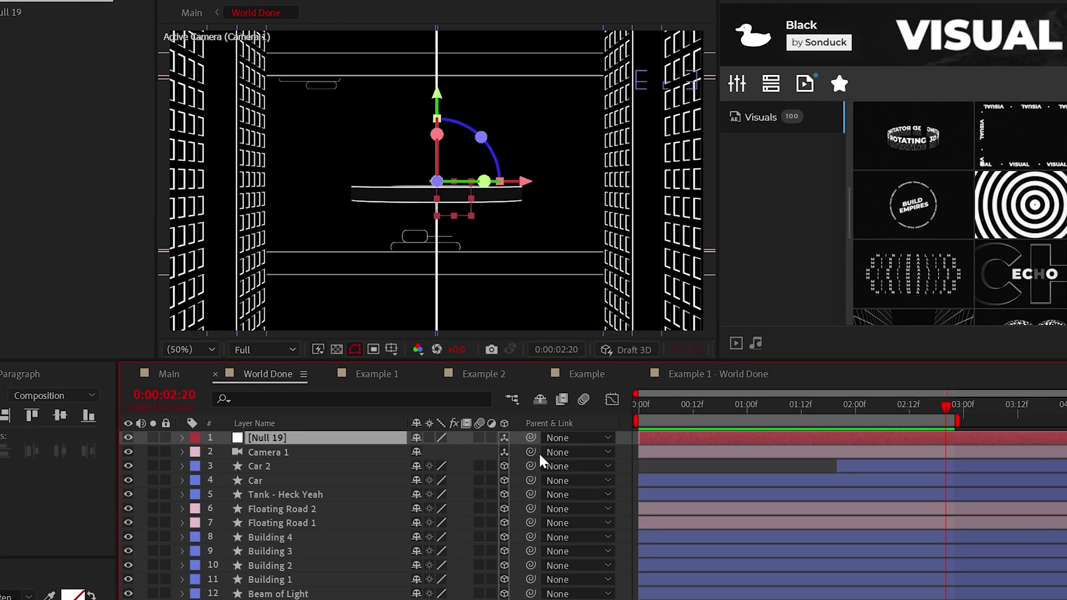
{"action": "left_click_drag", "start_coordinate": [287, 444], "coordinate": [288, 445]}
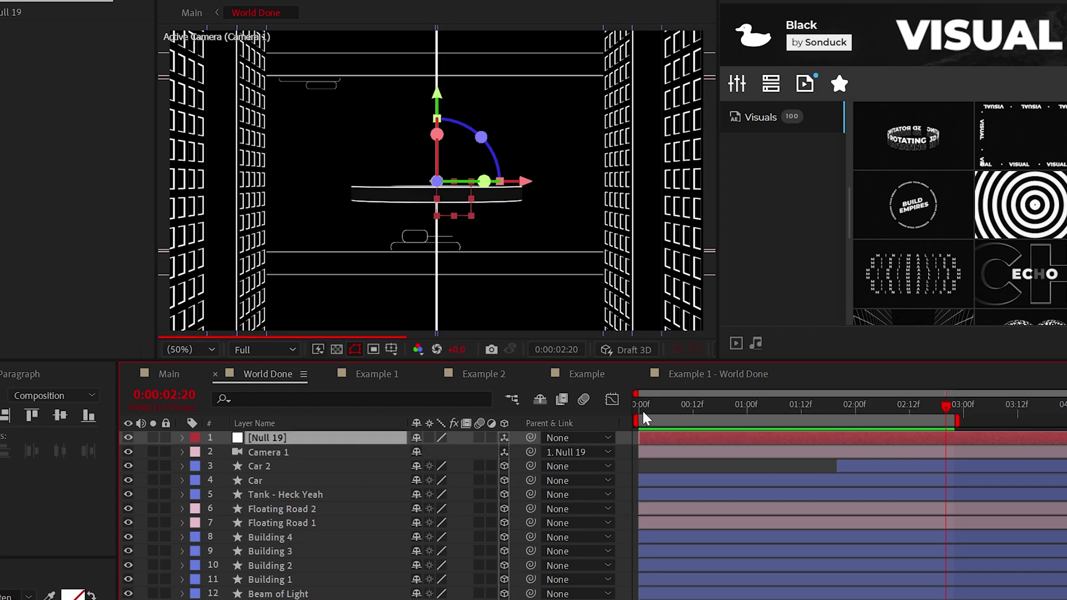
Keyframe the null's X, Y and Z rotation at the first frame, and set X rotation to -7° and Z rotation to 8° at 0:00:05:00.
{"action": "key", "text": "r"}
{"action": "left_click_drag", "start_coordinate": [224, 466], "coordinate": [225, 493]}
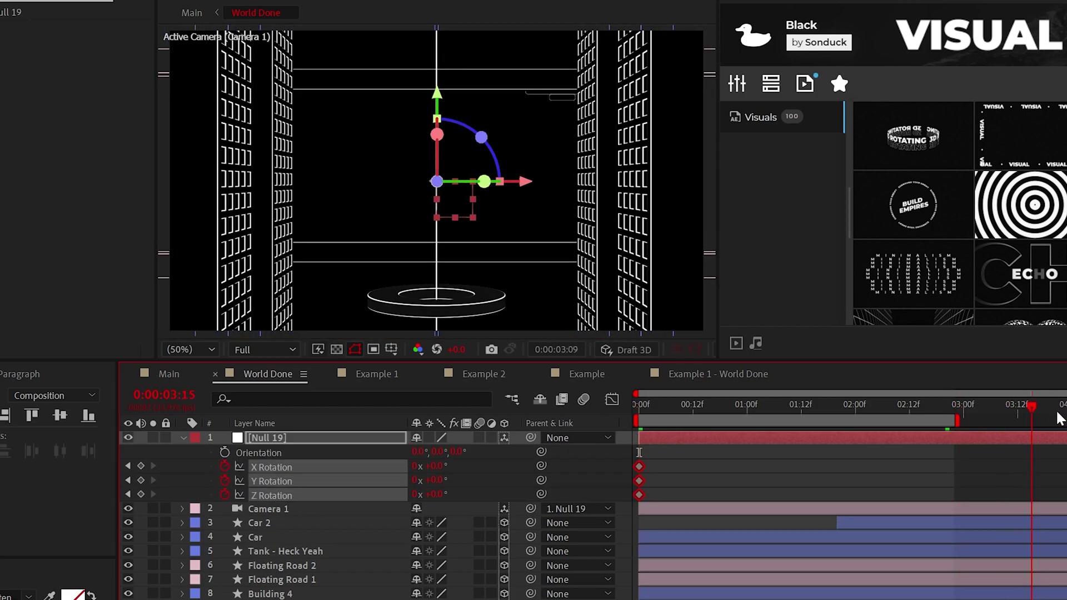
{"action": "left_click_drag", "start_coordinate": [1059, 416], "coordinate": [1066, 417]}
{"action": "key", "text": "F2"}
{"action": "type", "text": "-7"}
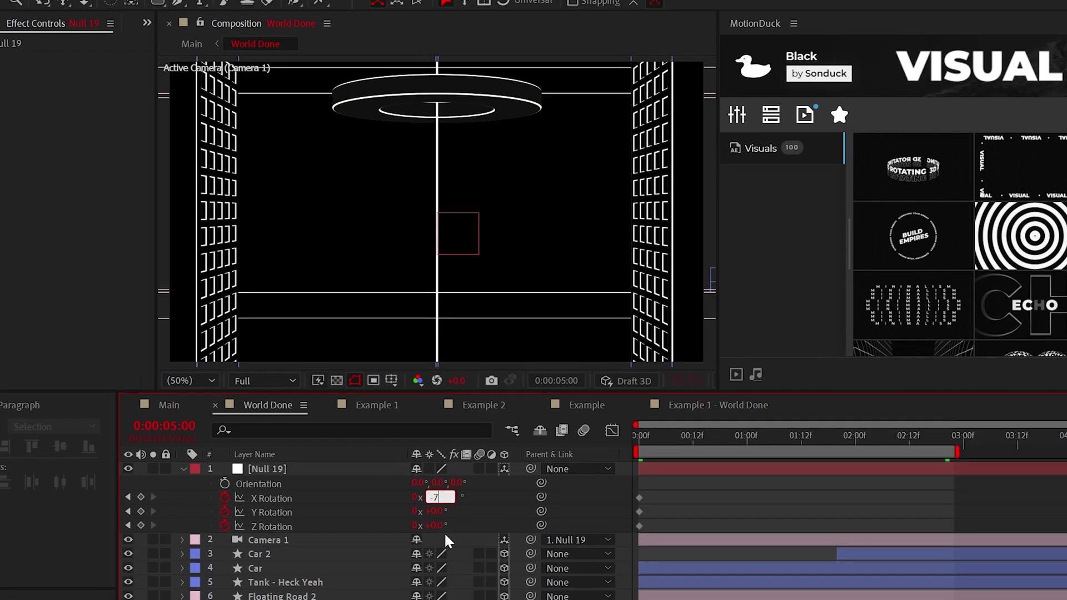
{"action": "left_click", "coordinate": [435, 494]}
{"action": "type", "text": "8"}
{"action": "left_click", "coordinate": [488, 476]}
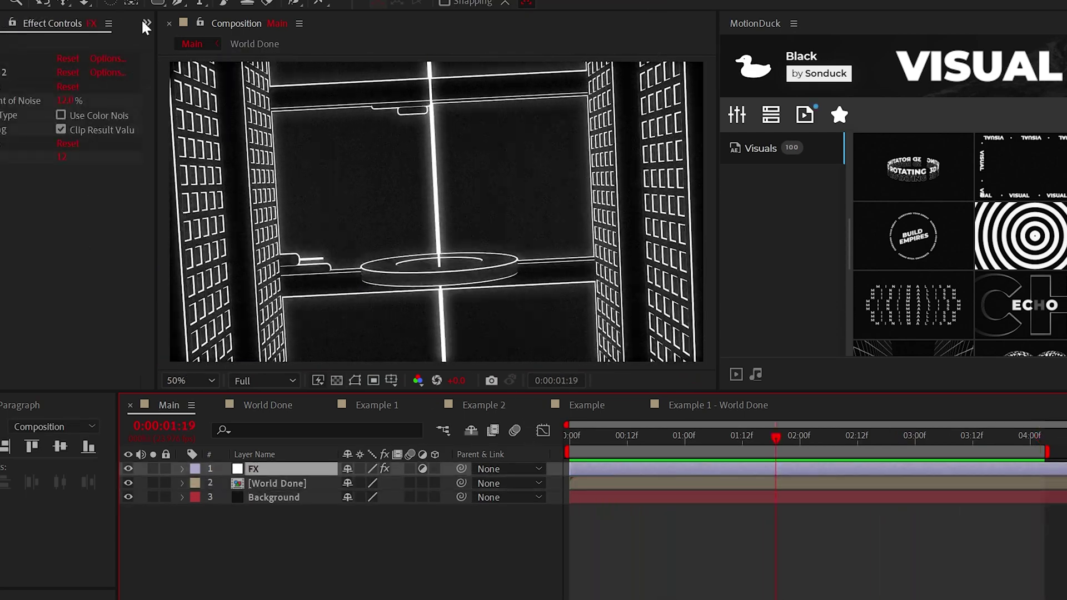
Add a Tint effect to the FX layer in the Main composition and map white to orange.
{"action": "left_click", "coordinate": [161, 7]}
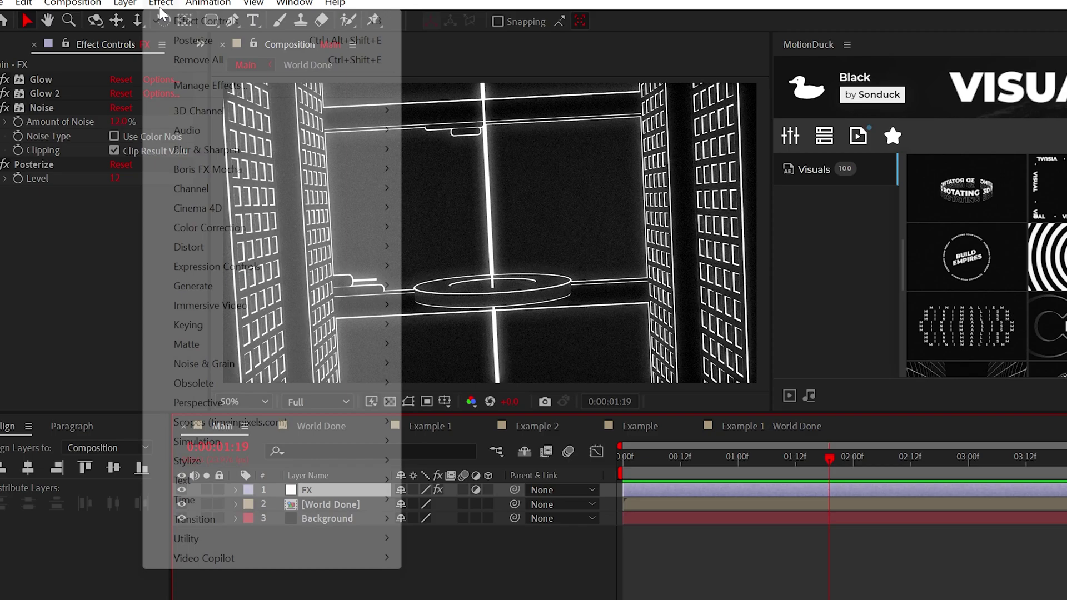
{"action": "mouse_move", "coordinate": [239, 233]}
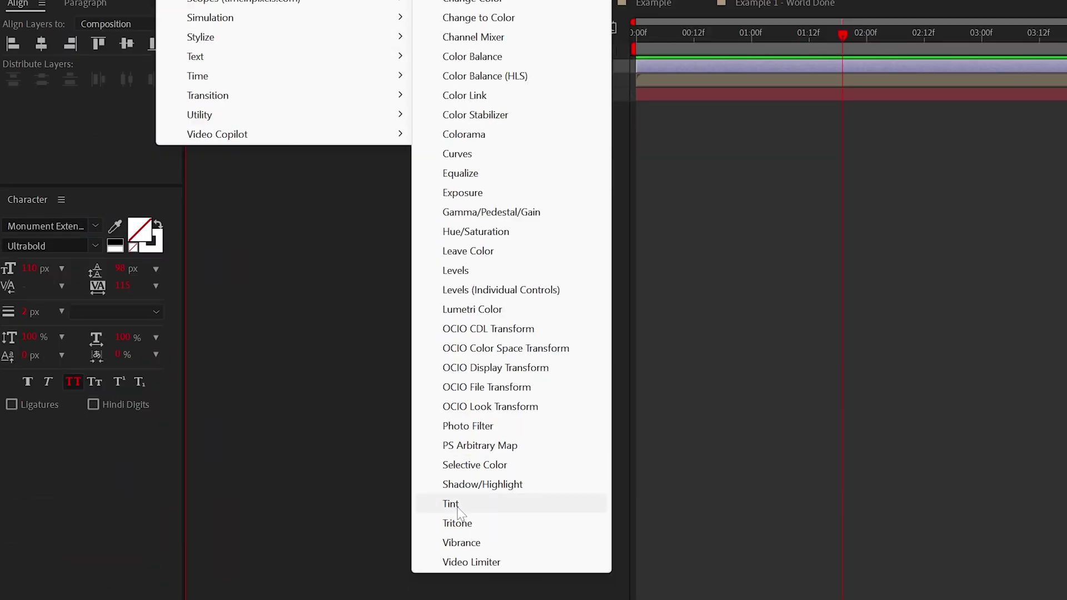
{"action": "left_click", "coordinate": [457, 507]}
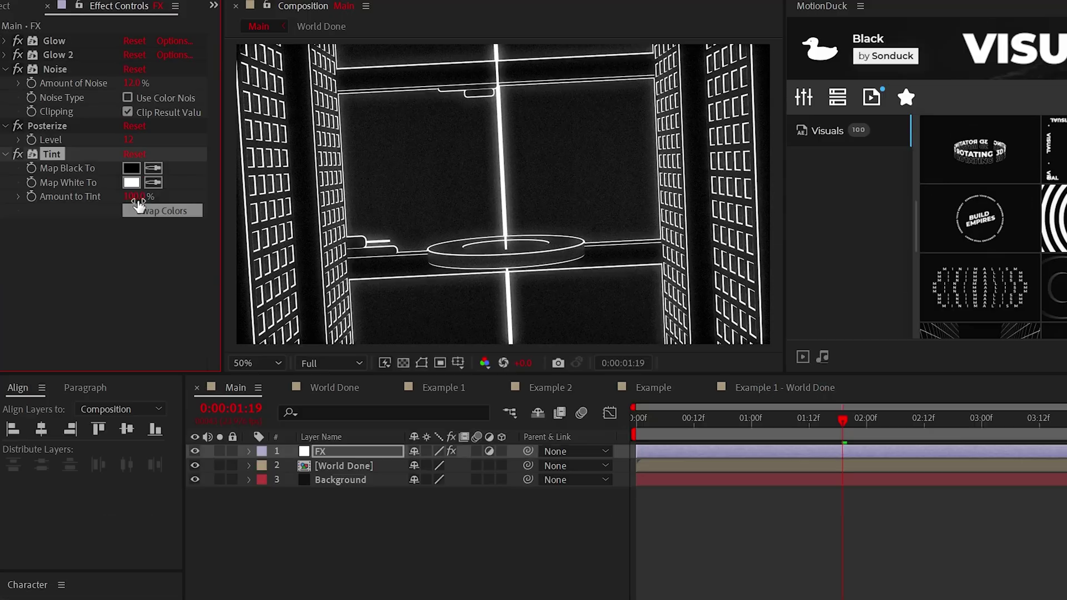
{"action": "left_click", "coordinate": [131, 181]}
{"action": "left_click_drag", "start_coordinate": [287, 439], "coordinate": [286, 530]}
{"action": "left_click_drag", "start_coordinate": [250, 361], "coordinate": [287, 311]}
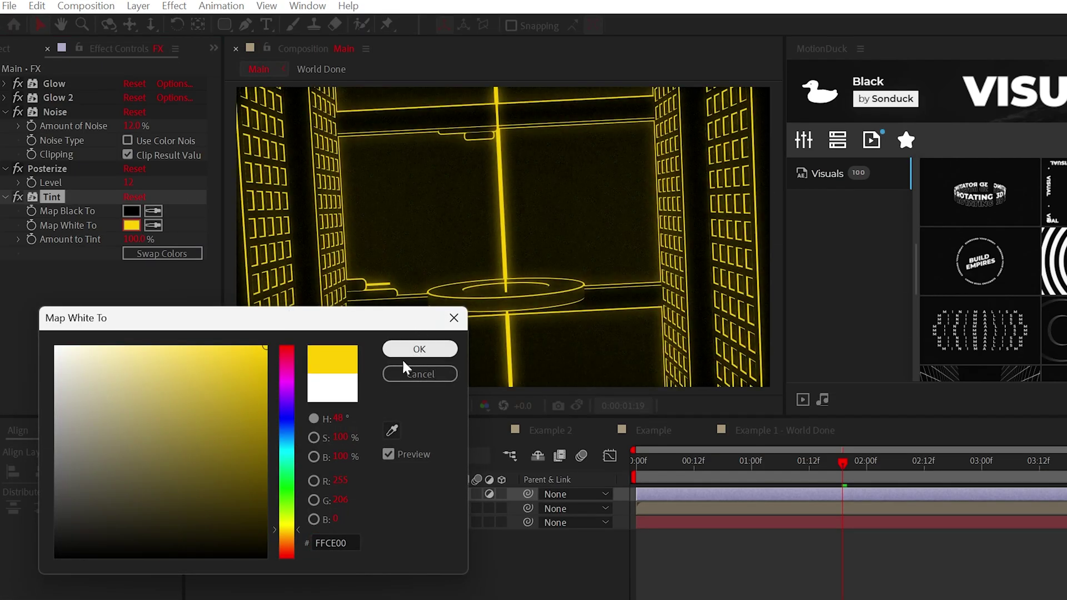
{"action": "left_click", "coordinate": [287, 542]}
{"action": "left_click", "coordinate": [394, 350]}
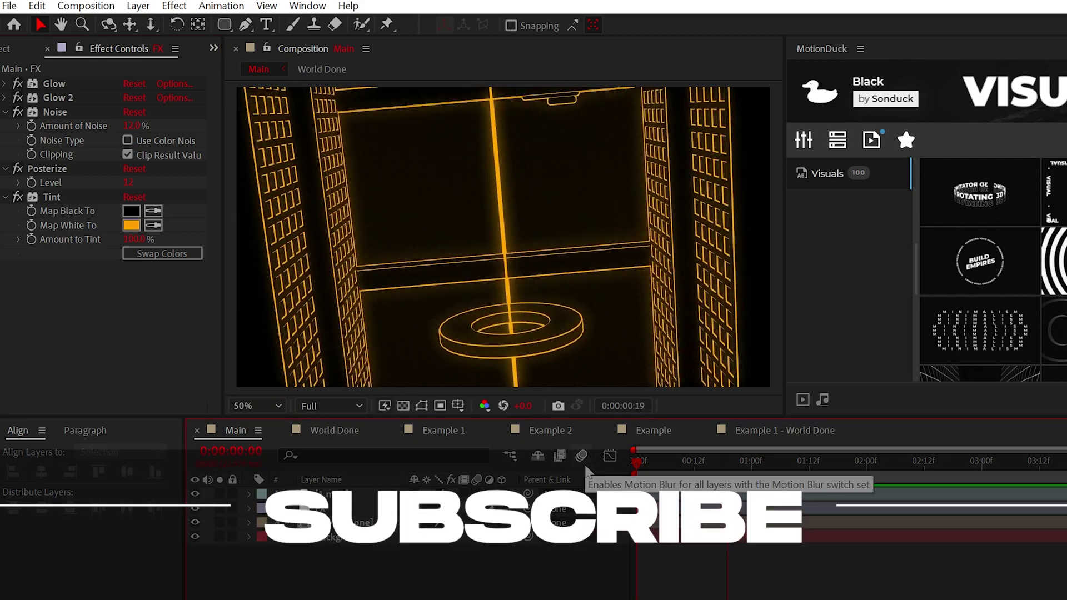